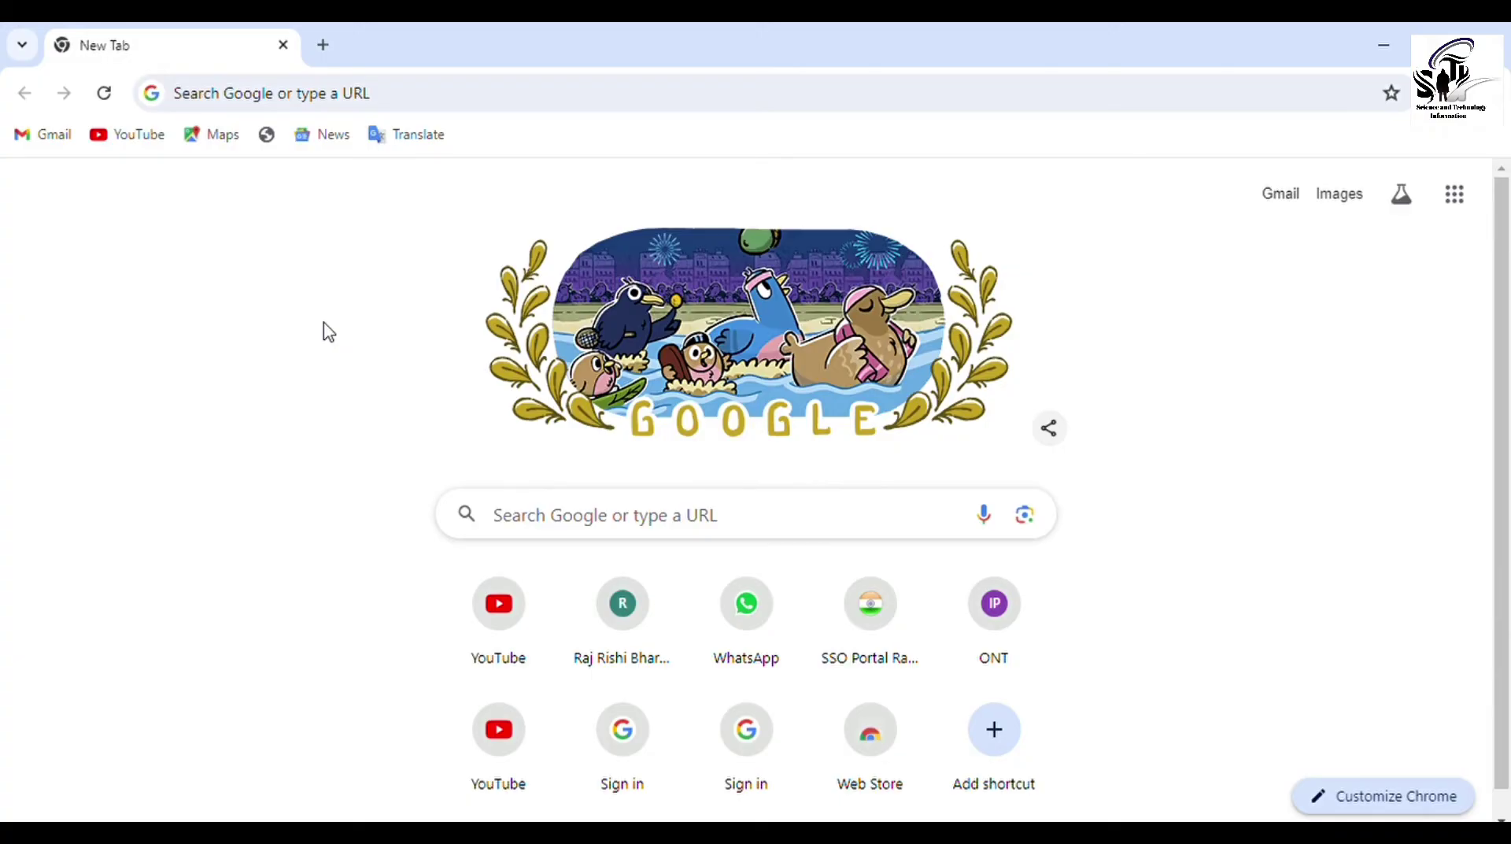
Search Google for 'rrbmu' from the Chrome address bar
click(277, 94)
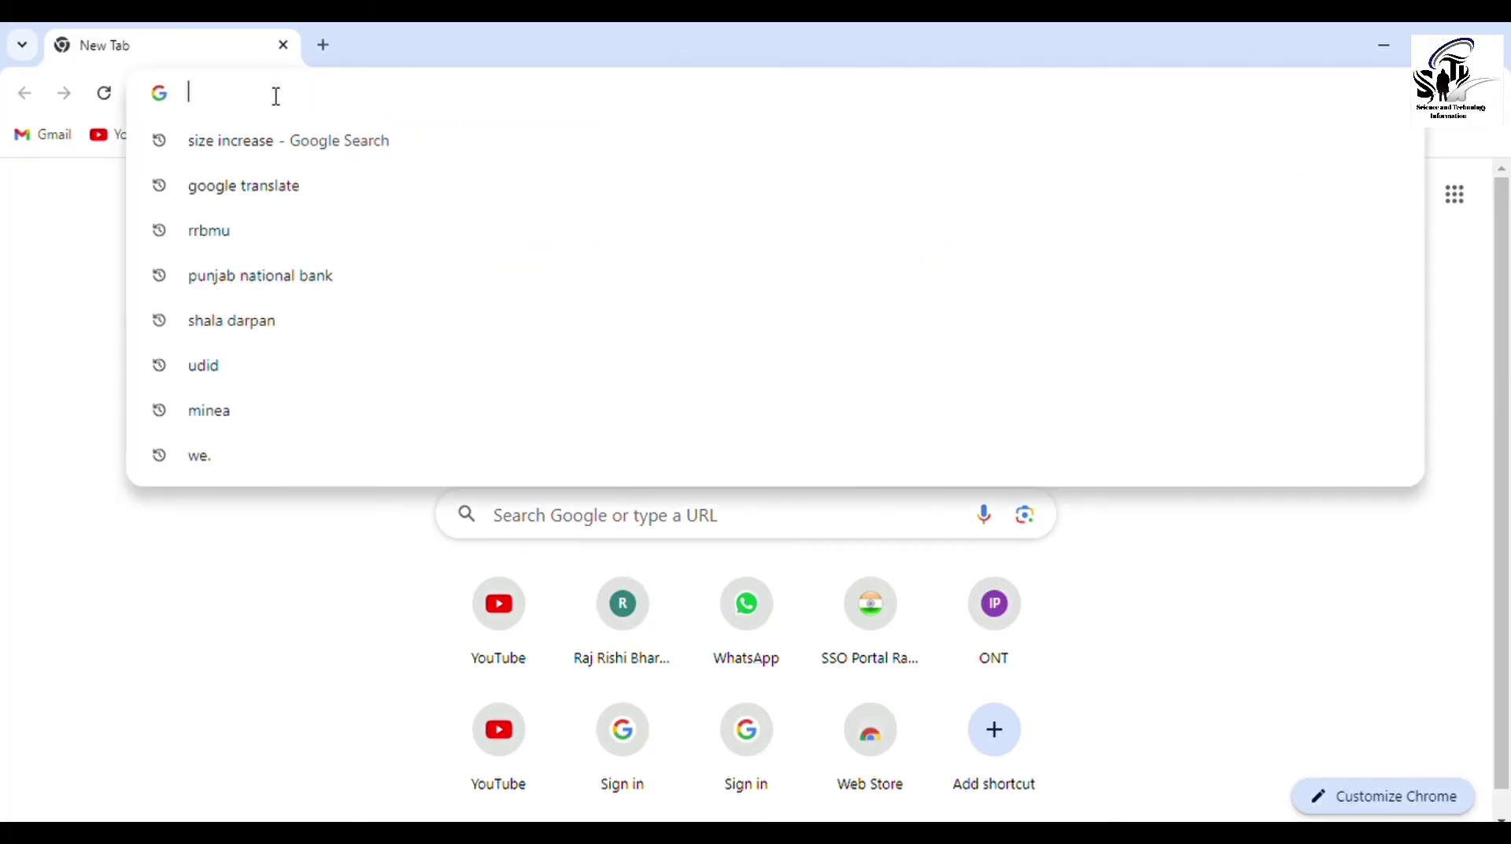
text(rrbmu)
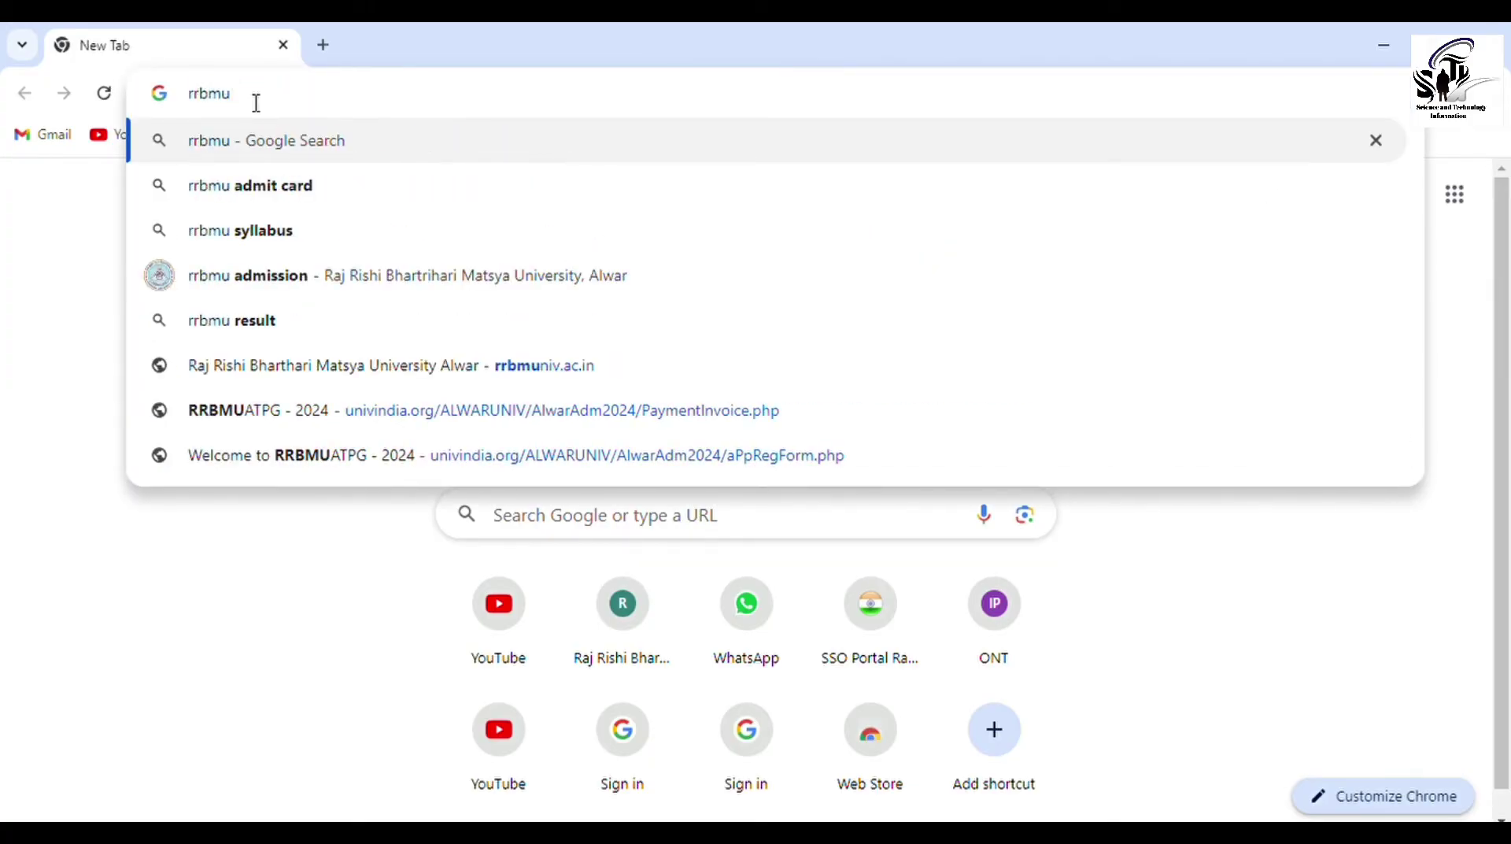
key(Return)
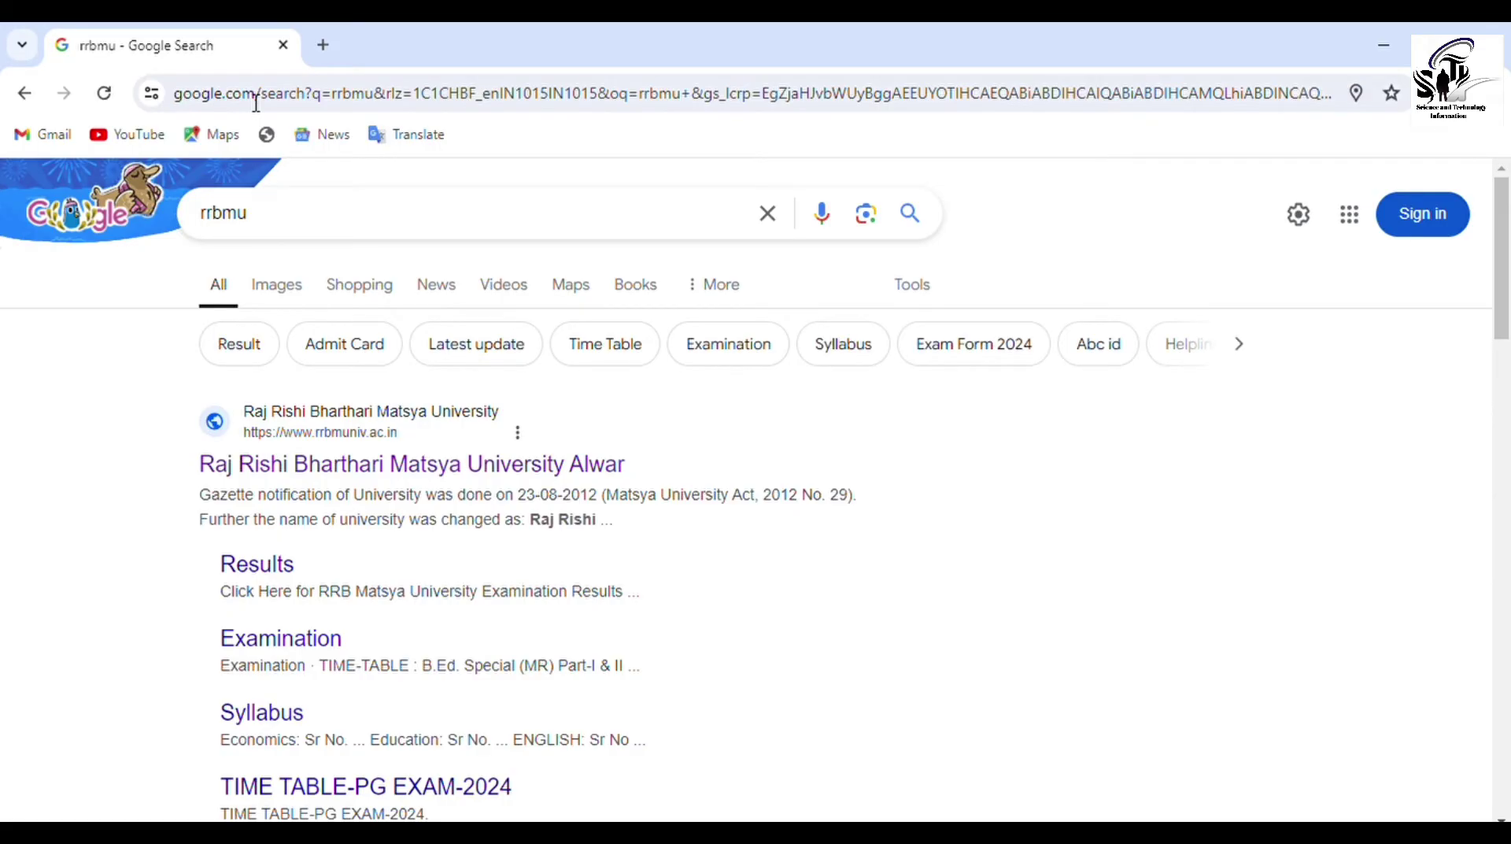
Open the Raj Rishi Bharthari Matsya University website, then its RESULT/ONLINE EXAM FORM/ADMIT CARD portal
click(298, 482)
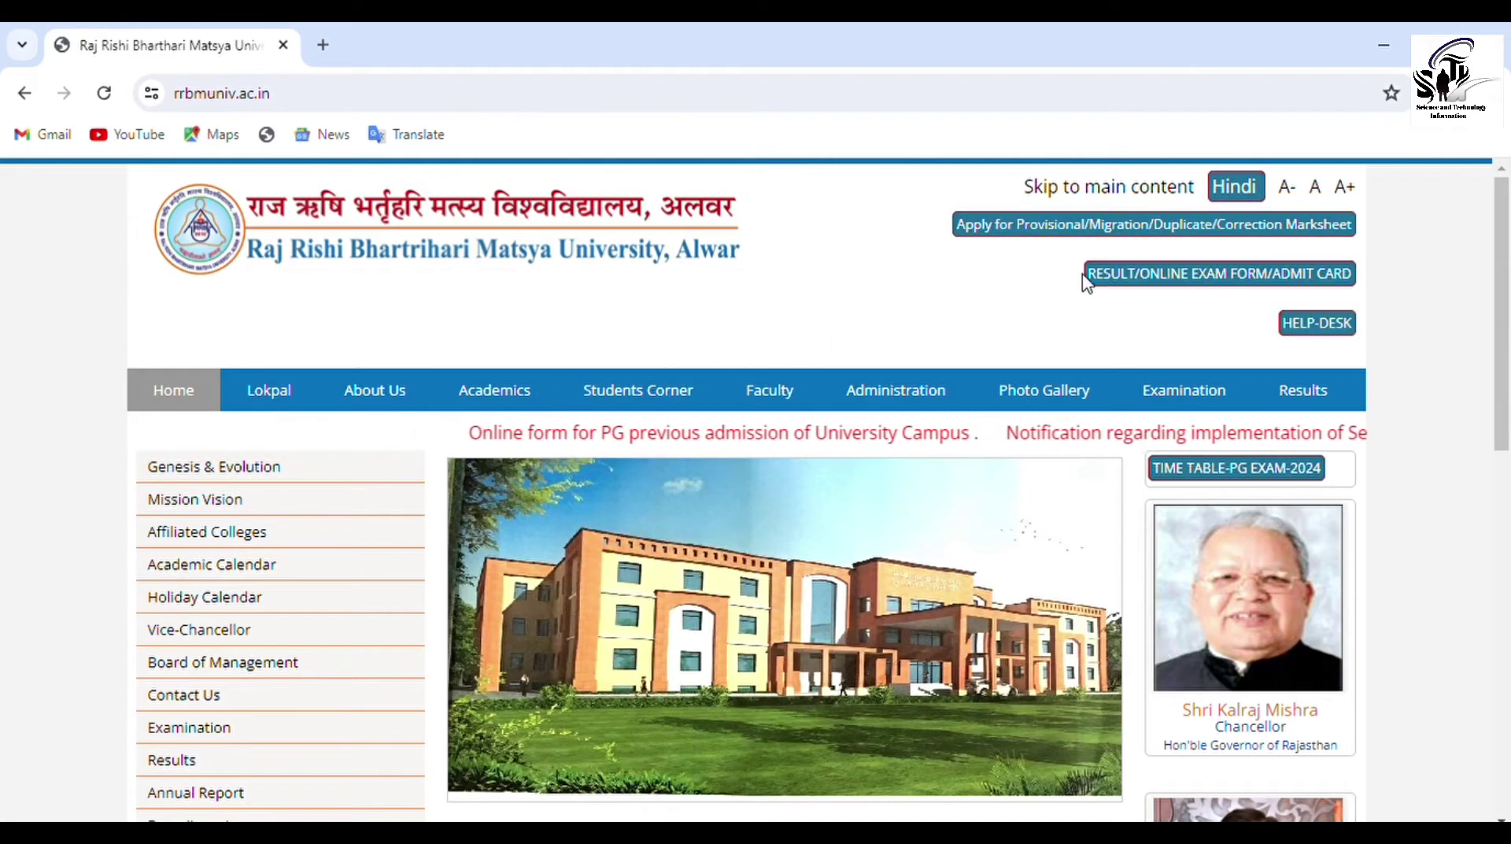
click(1125, 282)
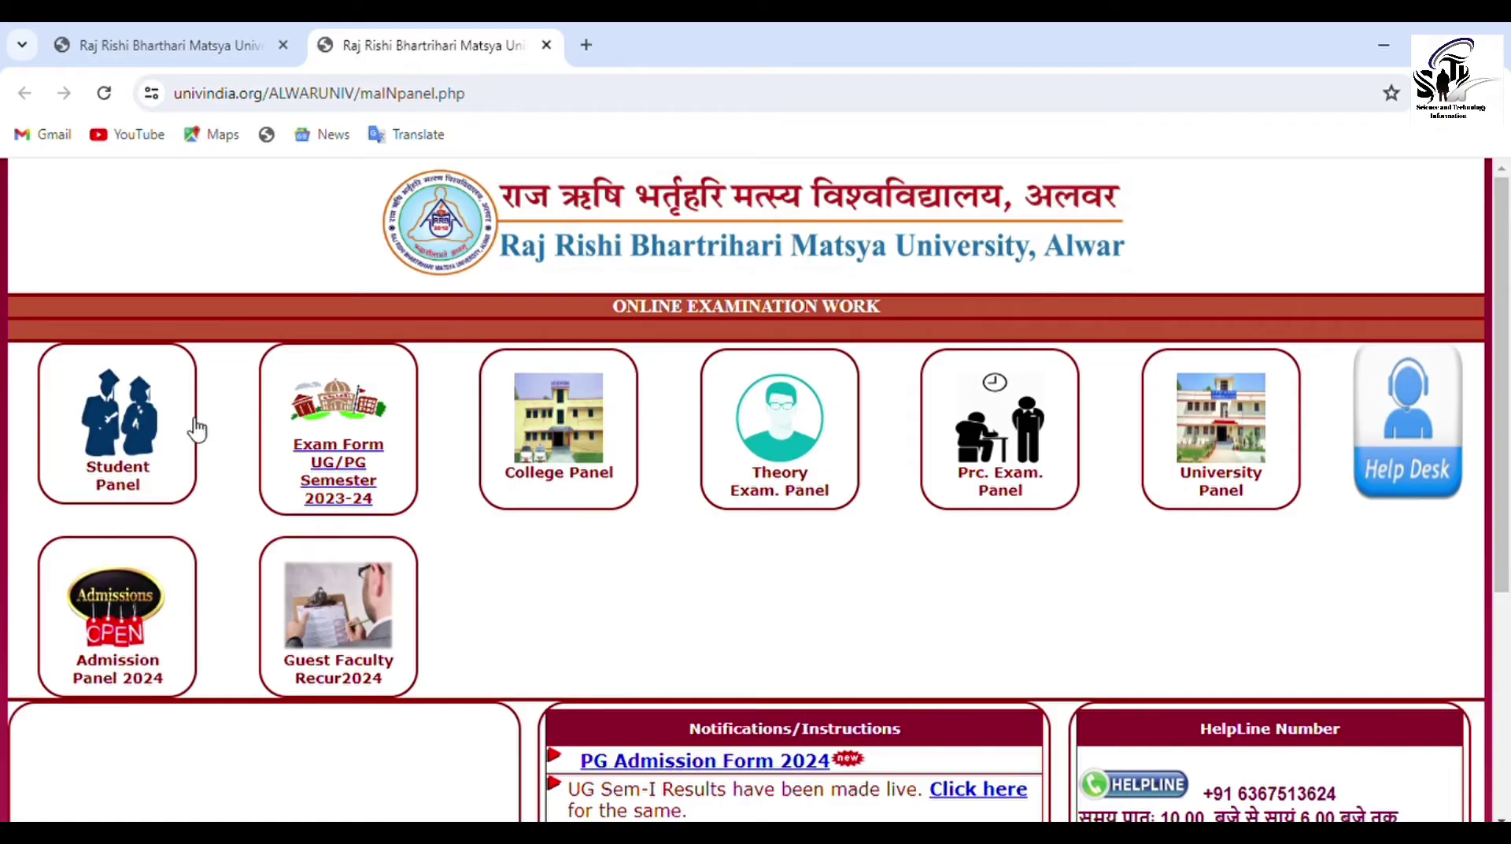
Go to Student Panel, then Re-Evaluation, and choose the UG revaluation option
click(155, 435)
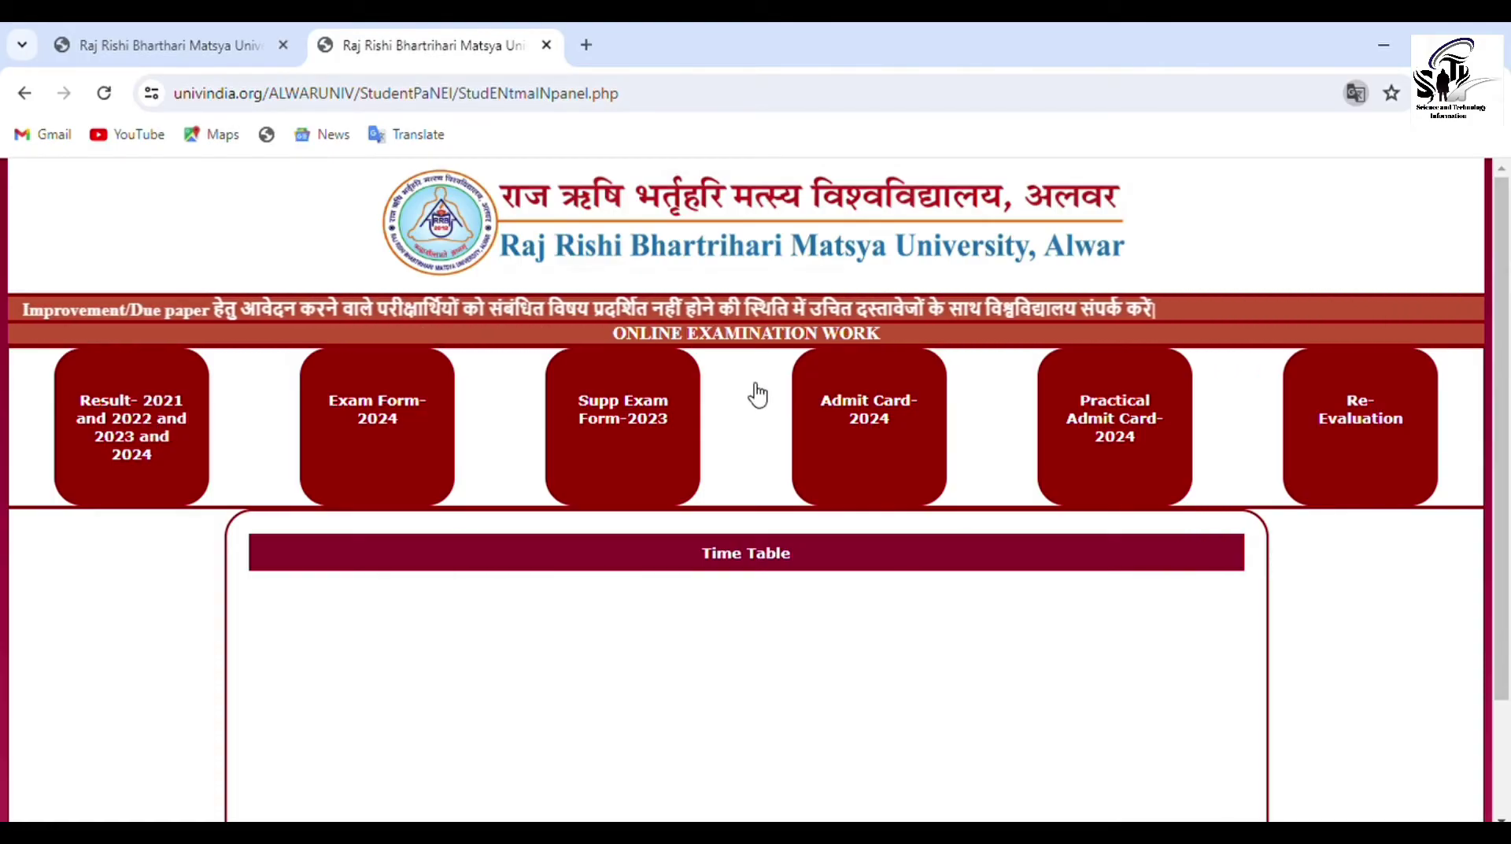
click(1335, 435)
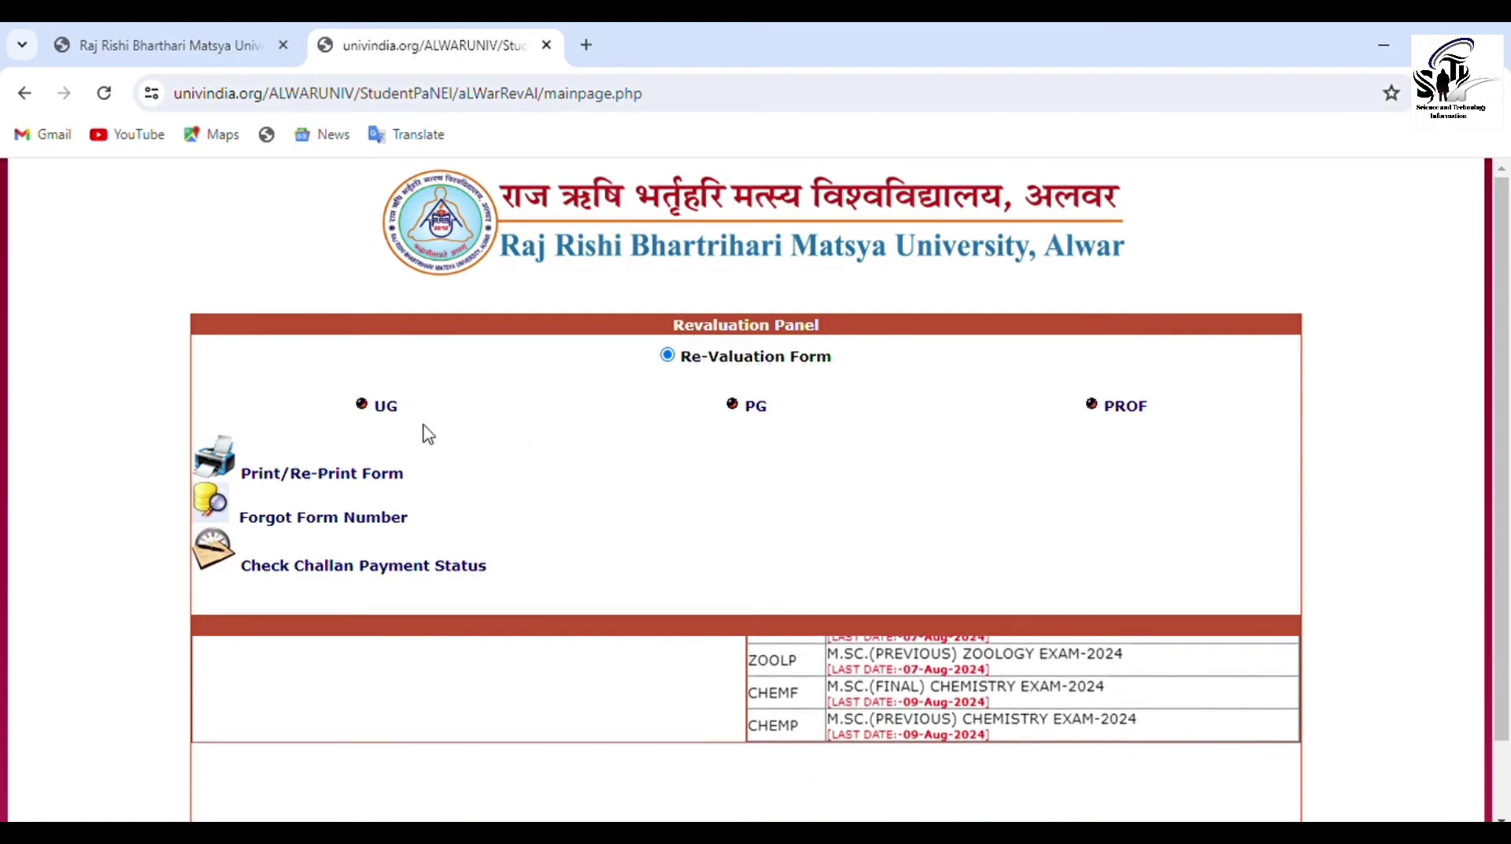
click(379, 410)
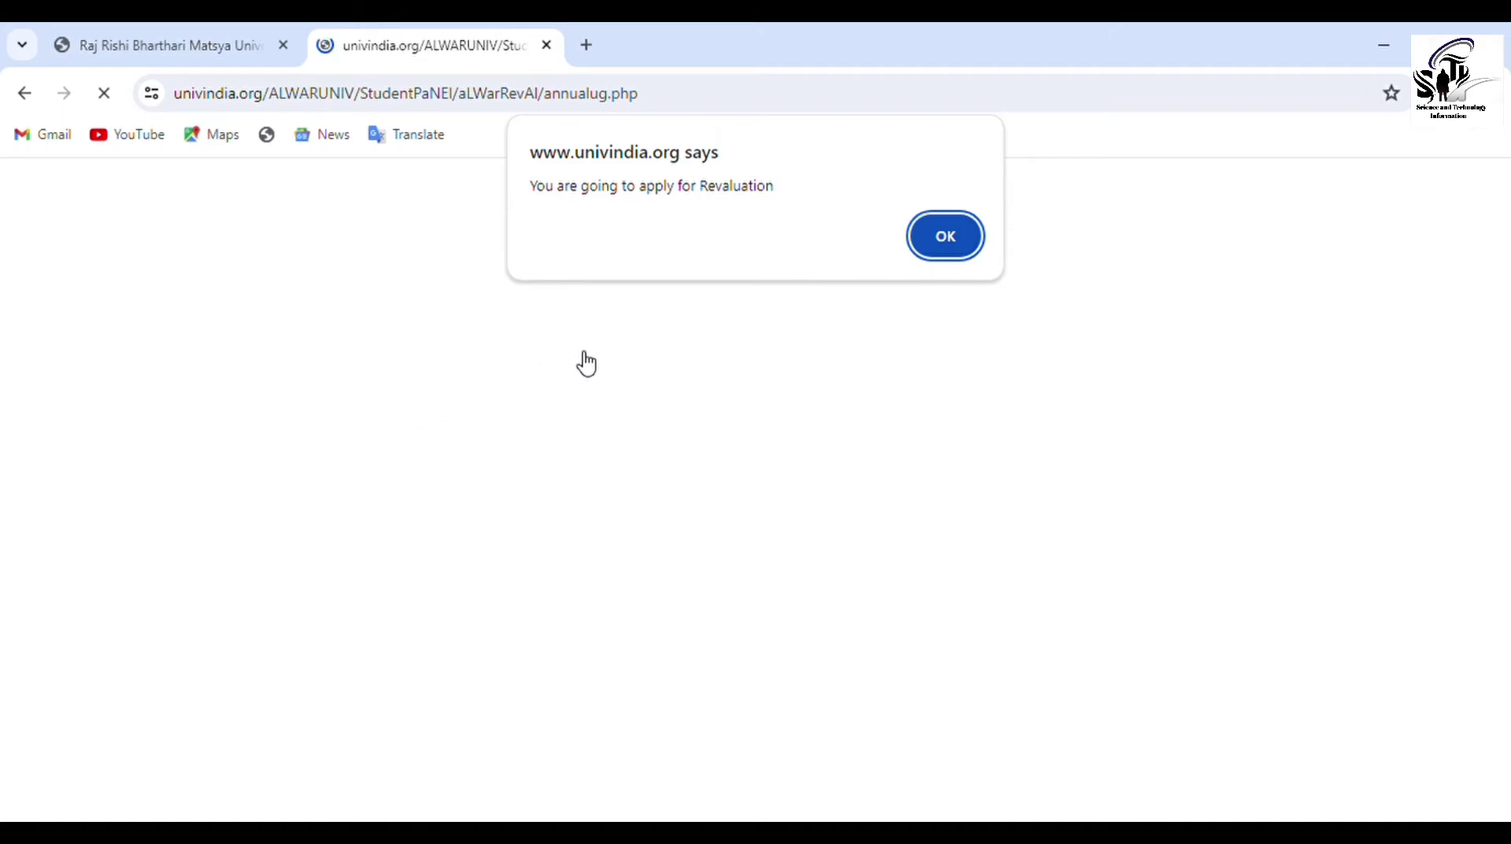
Acknowledge the revaluation notice and proceed with A3P - B.A. PART-III EXAM-2024
click(959, 238)
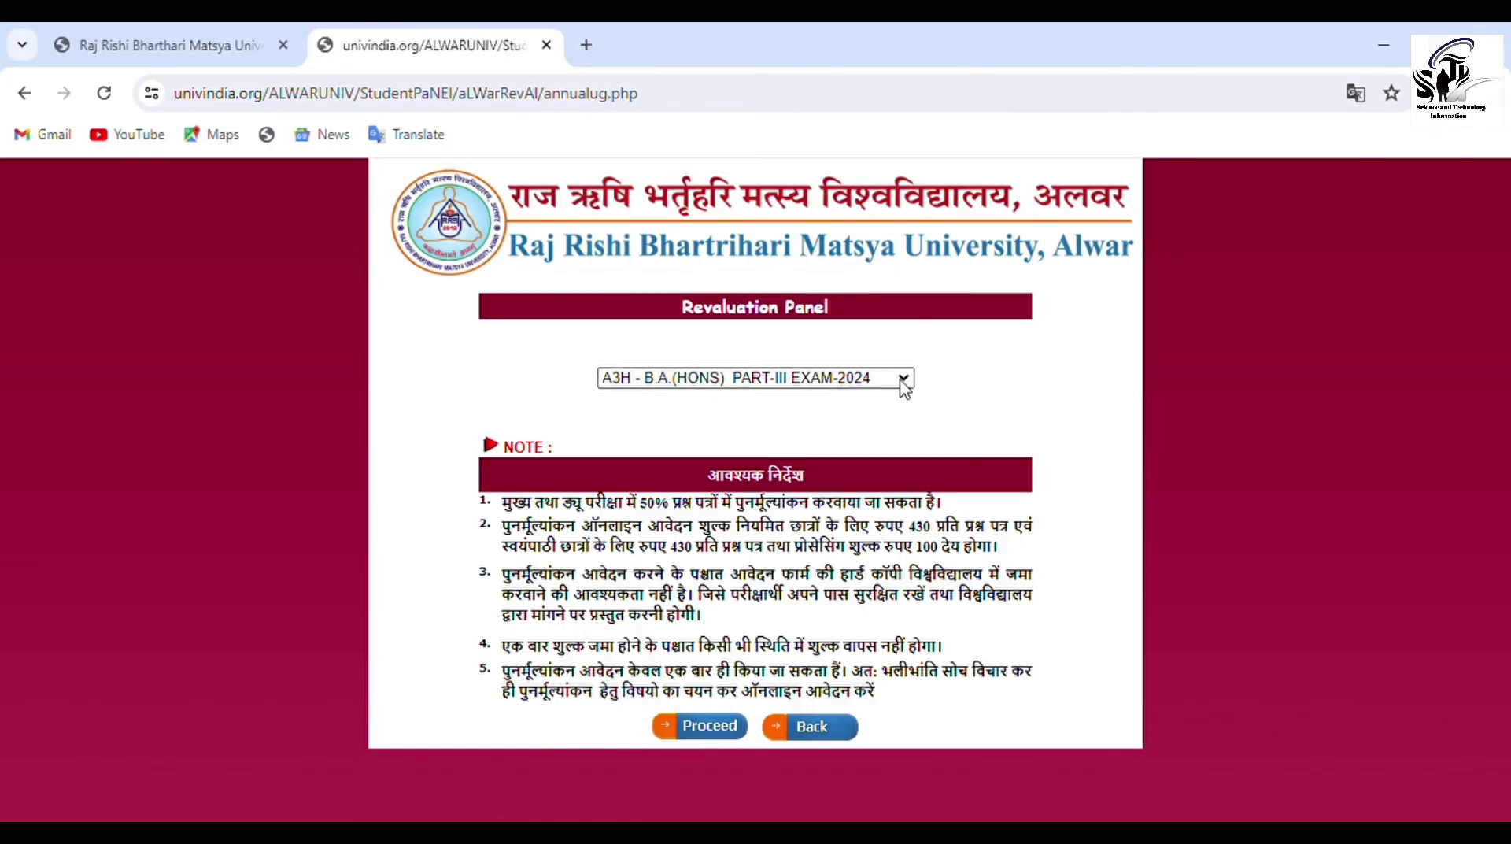
key(Down)
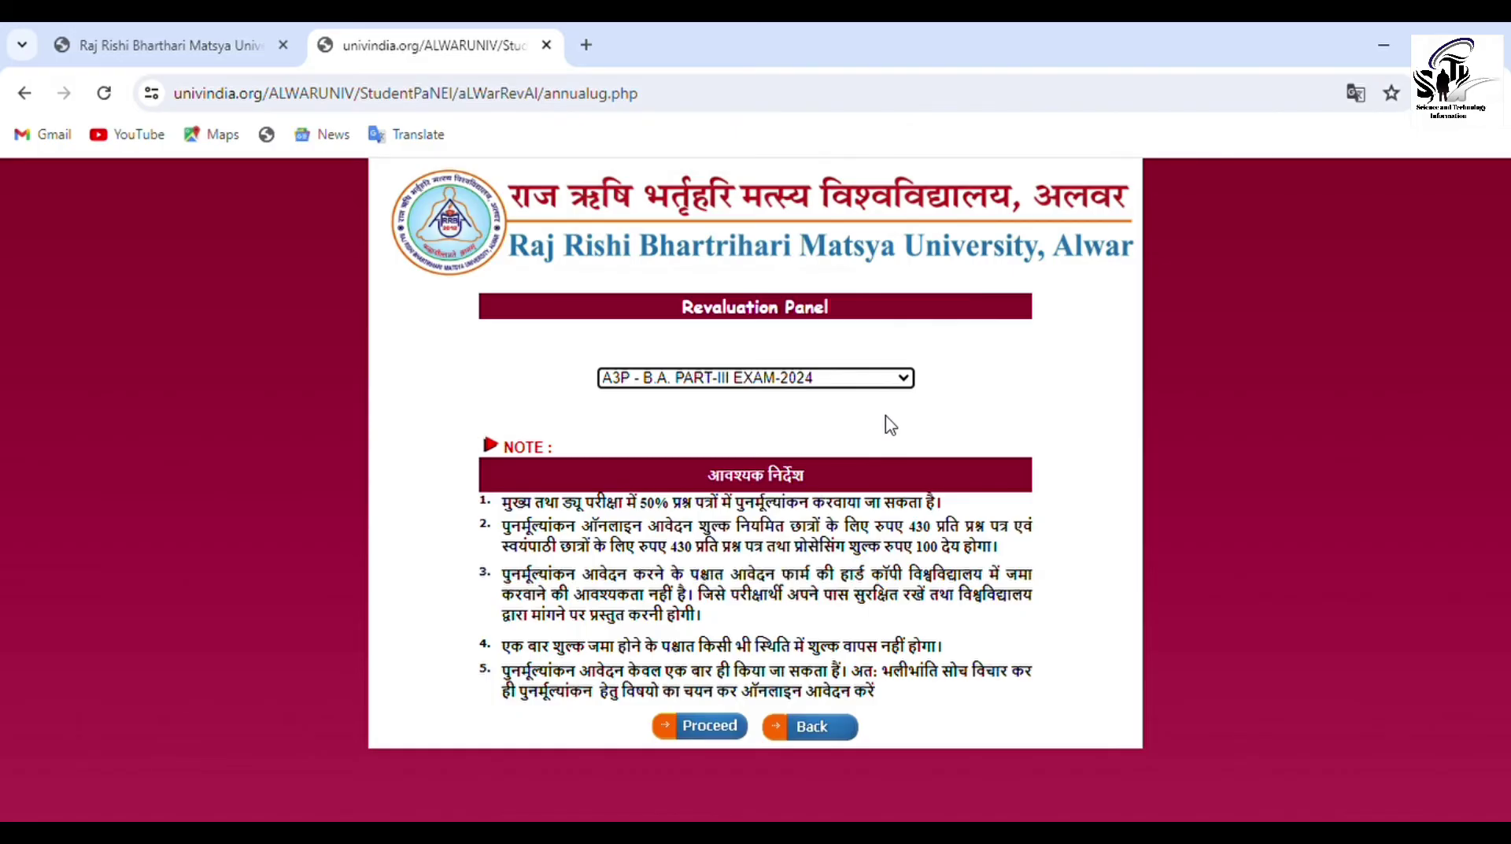
click(713, 735)
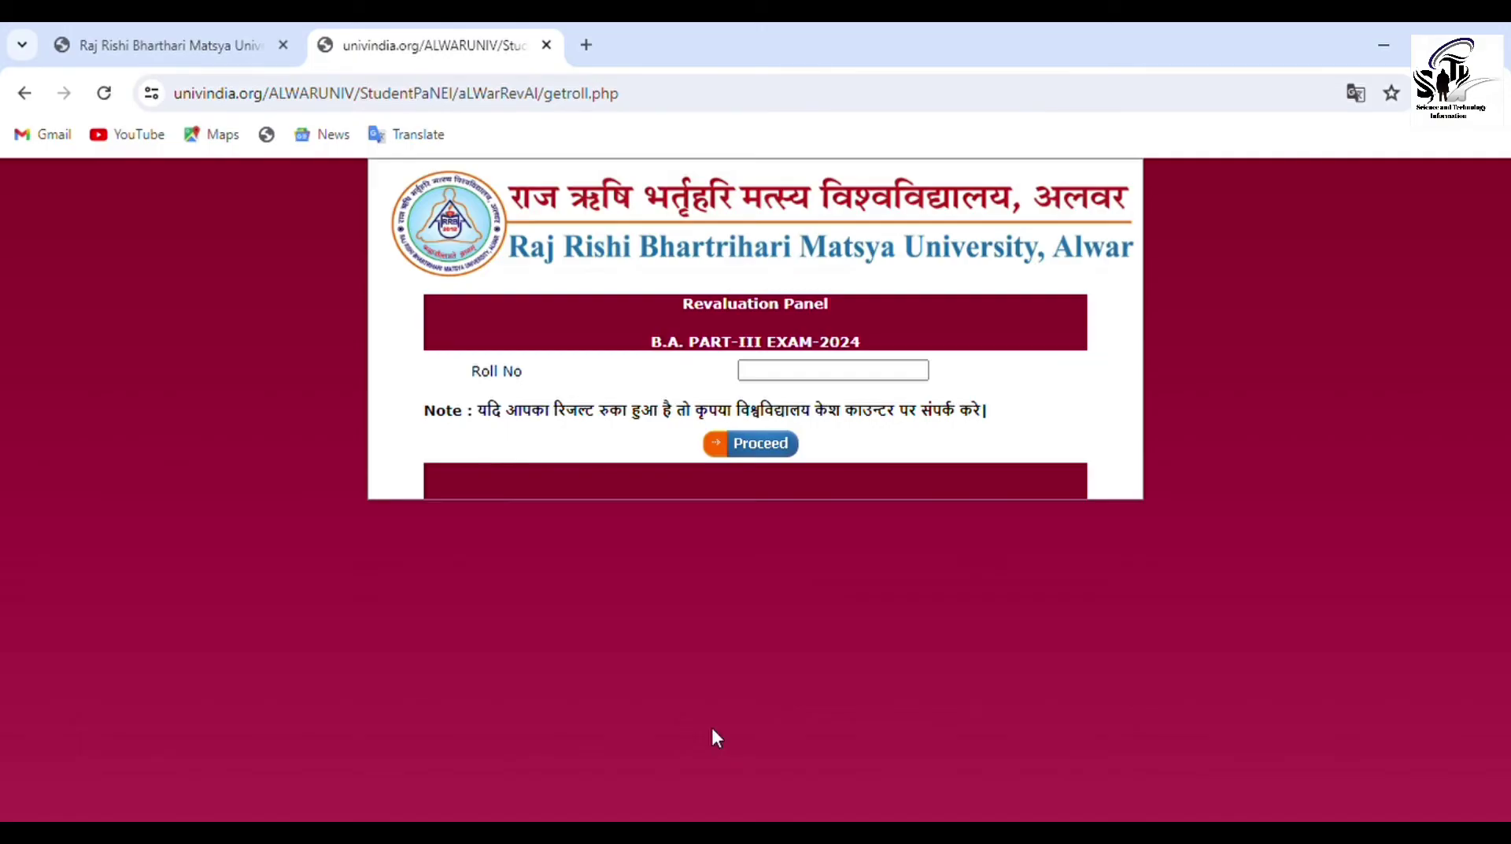
Zoom the page out, enter the student's roll number and load the subject marks list
key(ctrl+minus)
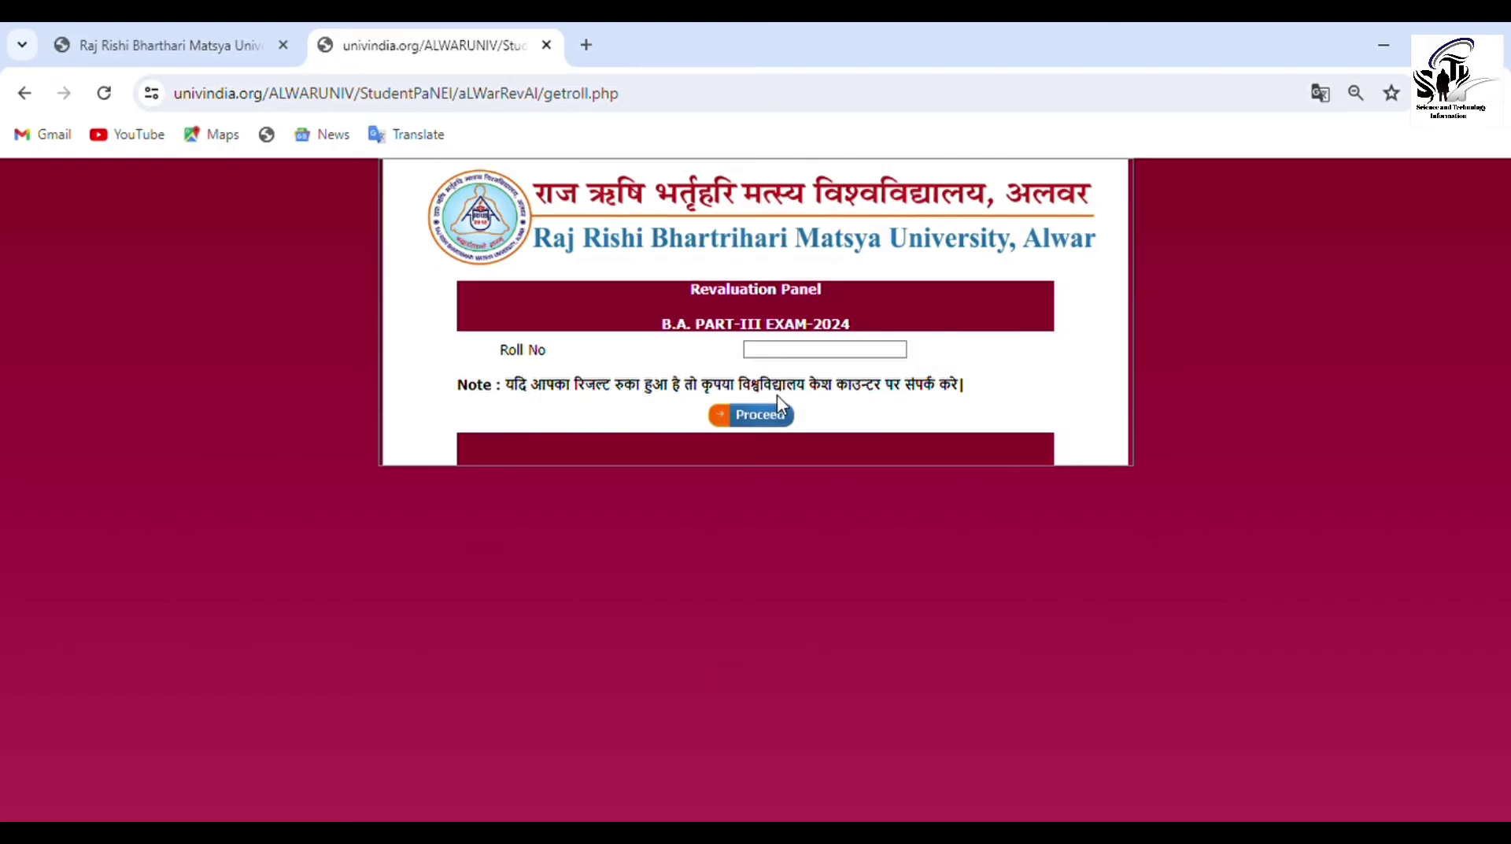
click(799, 351)
text(1)
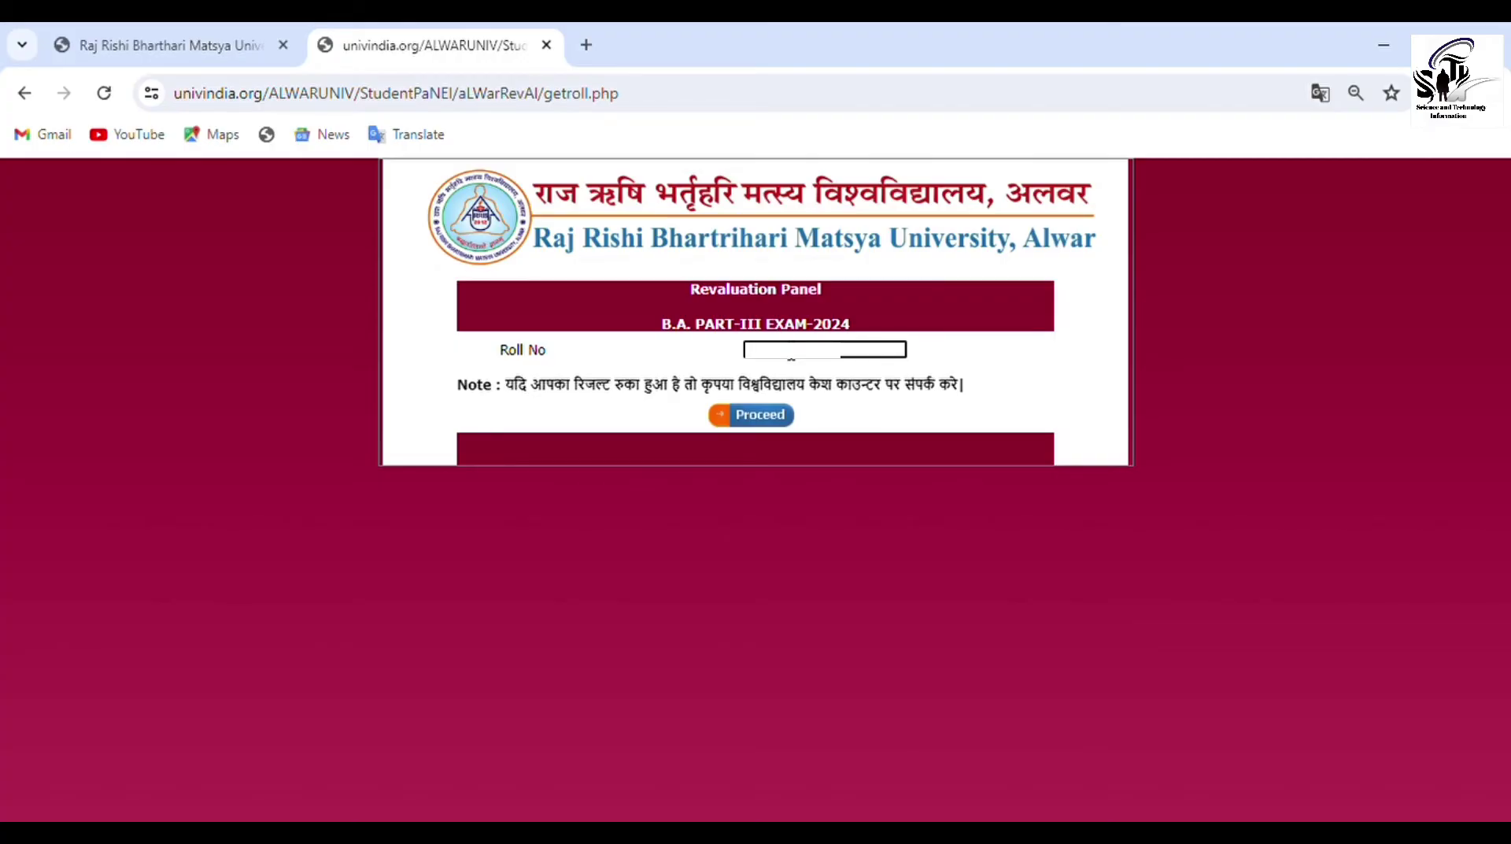
click(781, 417)
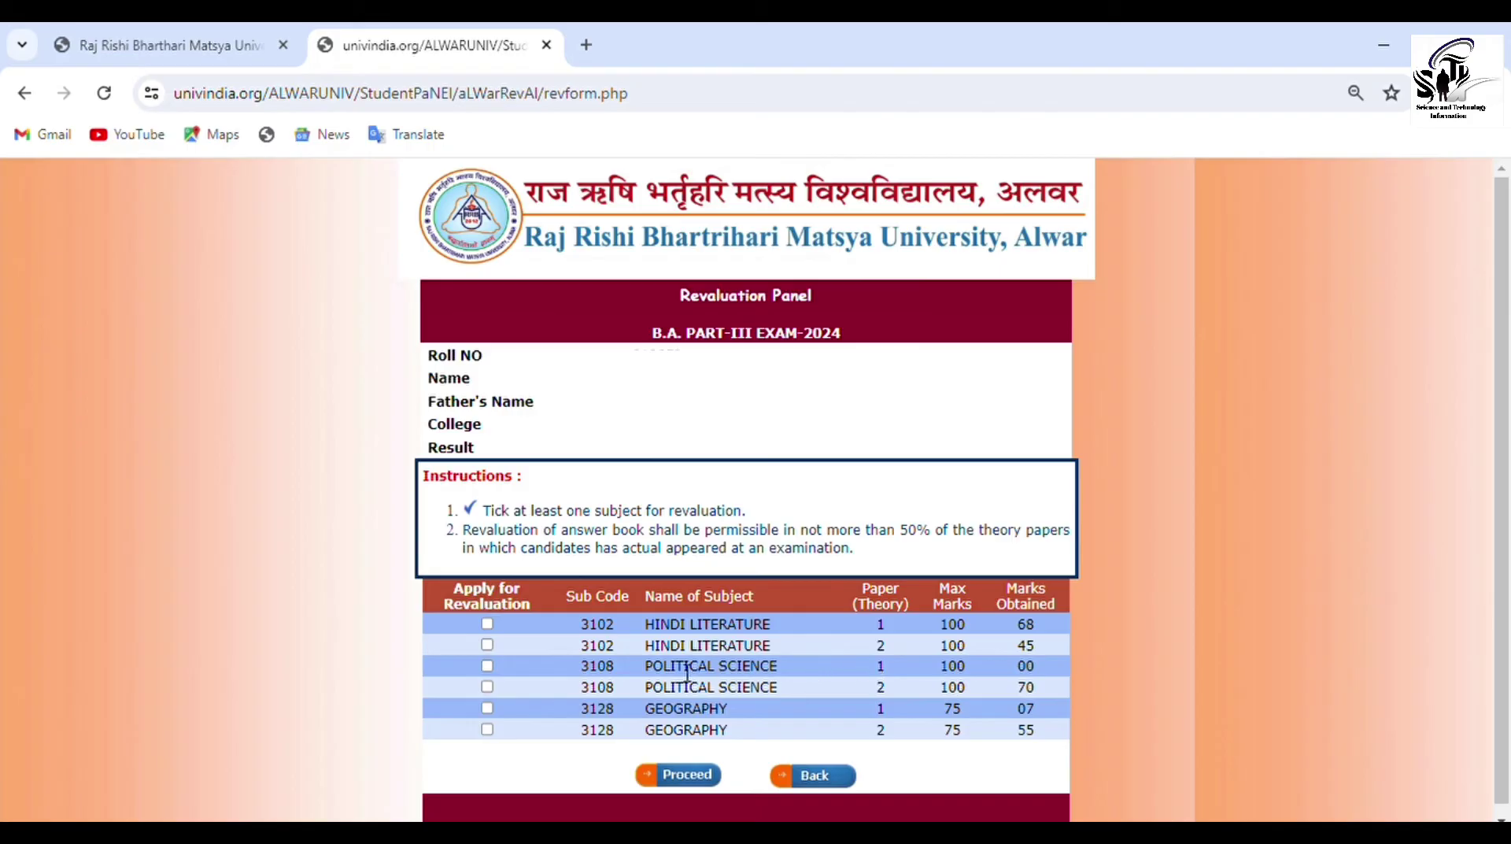
Select Political Science paper 1 and Geography paper 1 for revaluation and proceed
click(487, 667)
click(488, 709)
click(663, 776)
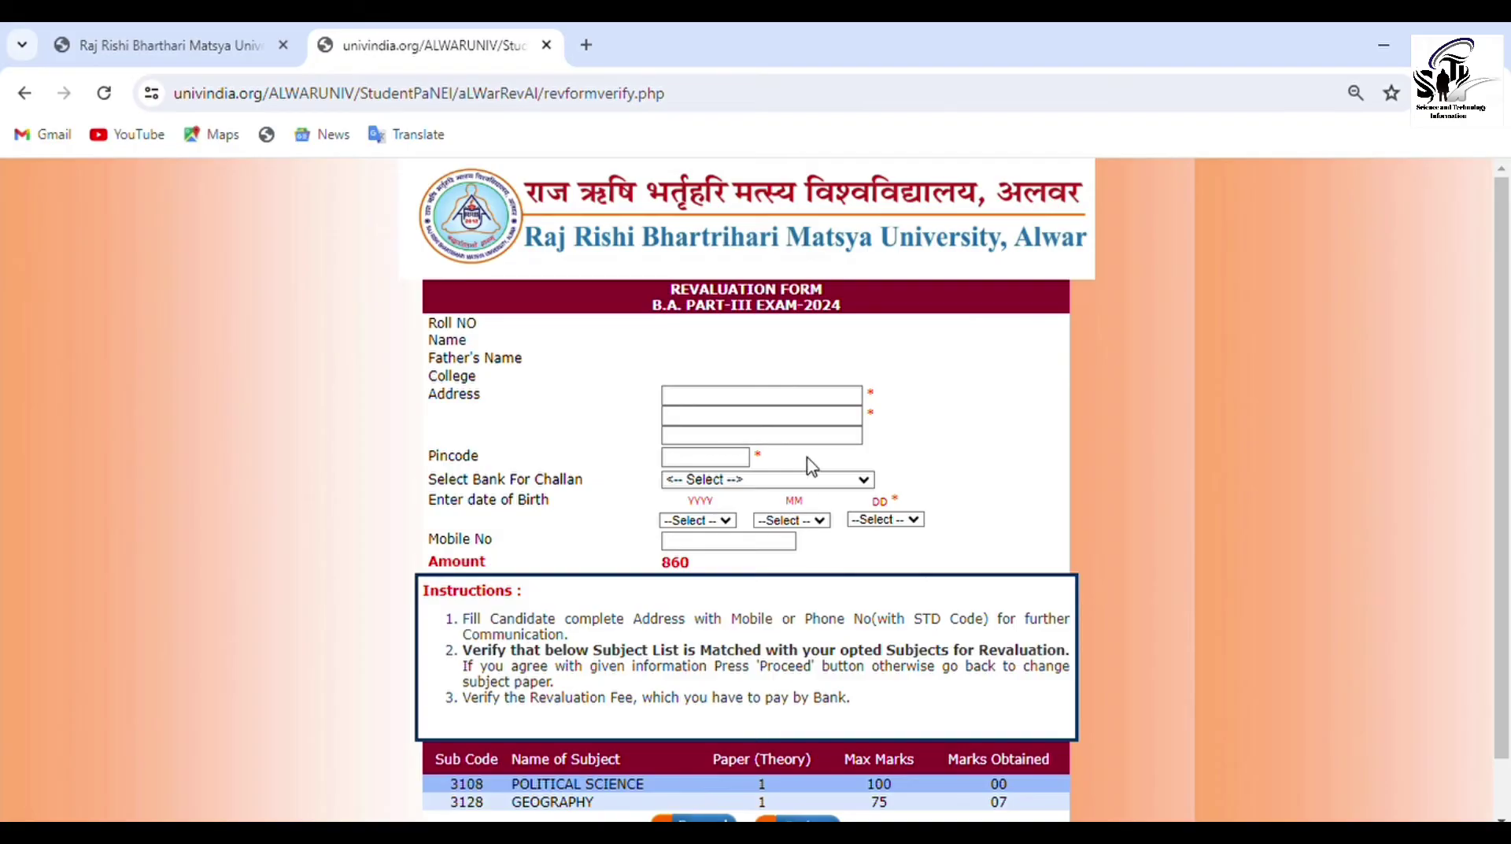
Fill in the address lines and pincode, and select ICICI BANK ONLINE PAYMENT for the challan
click(870, 405)
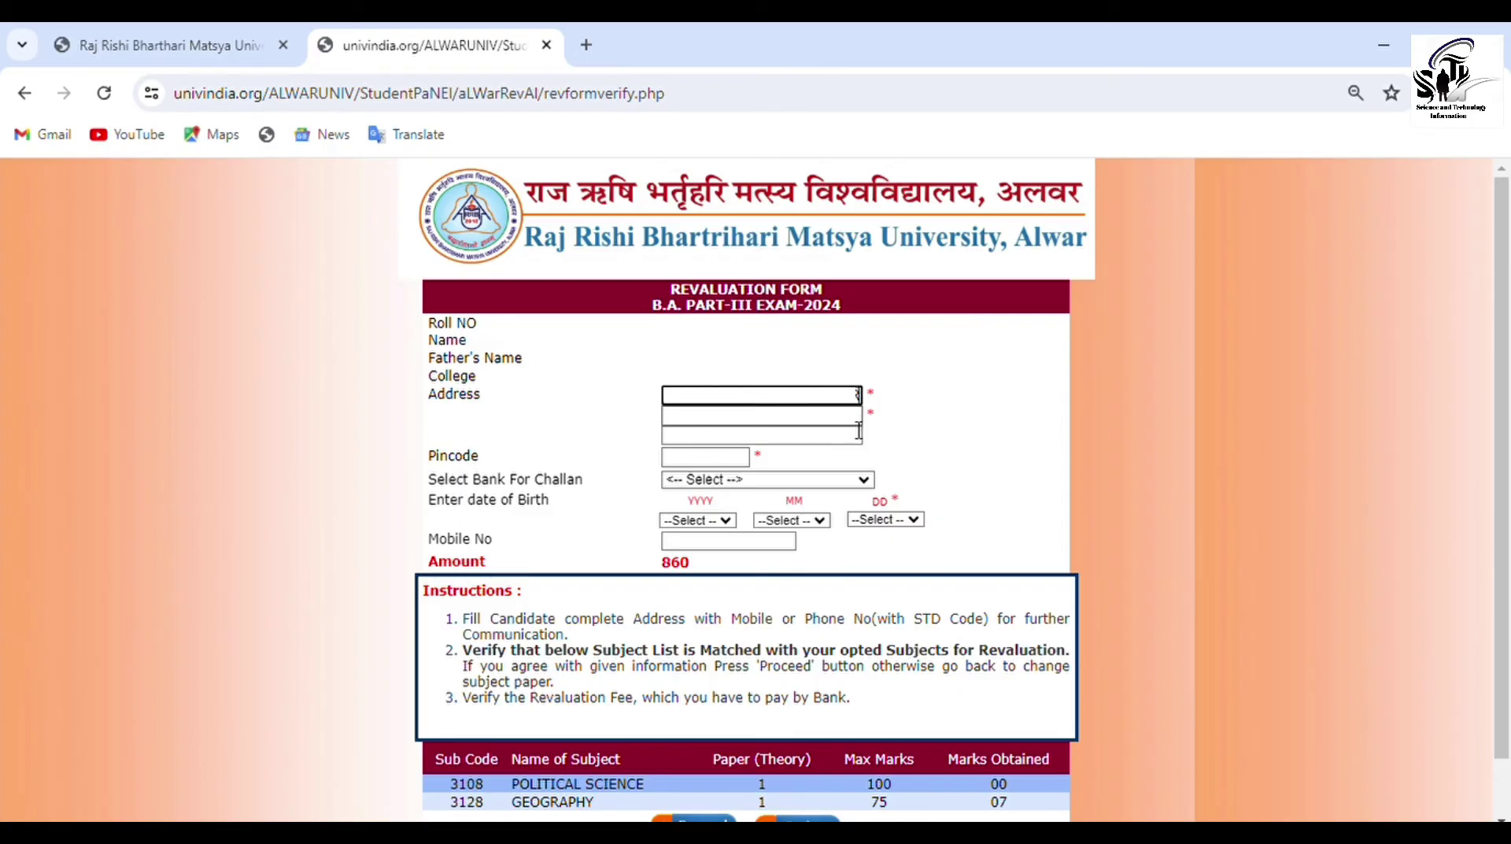
key(Tab)
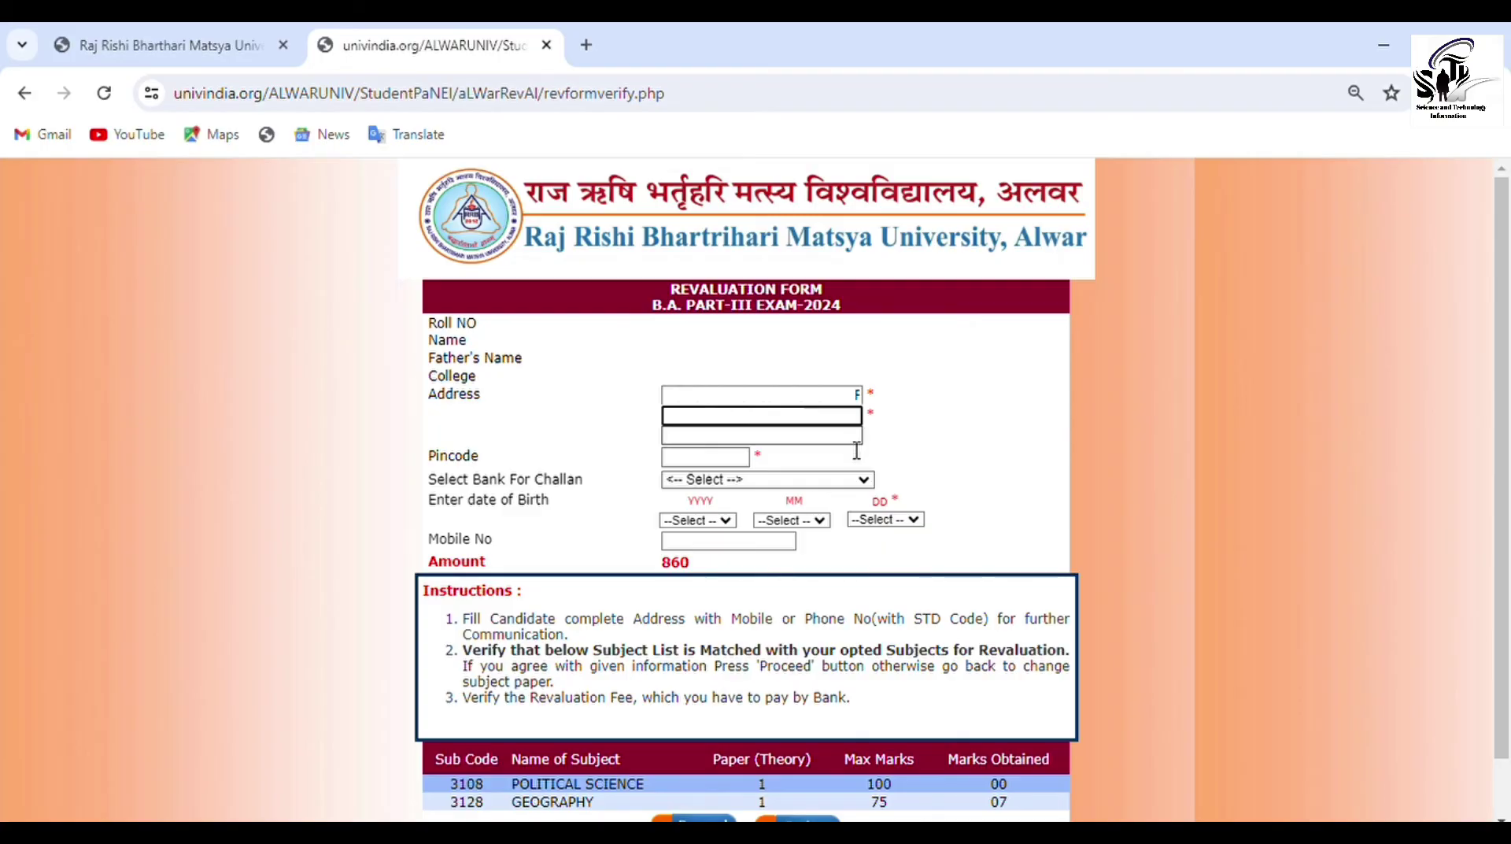
key(Tab)
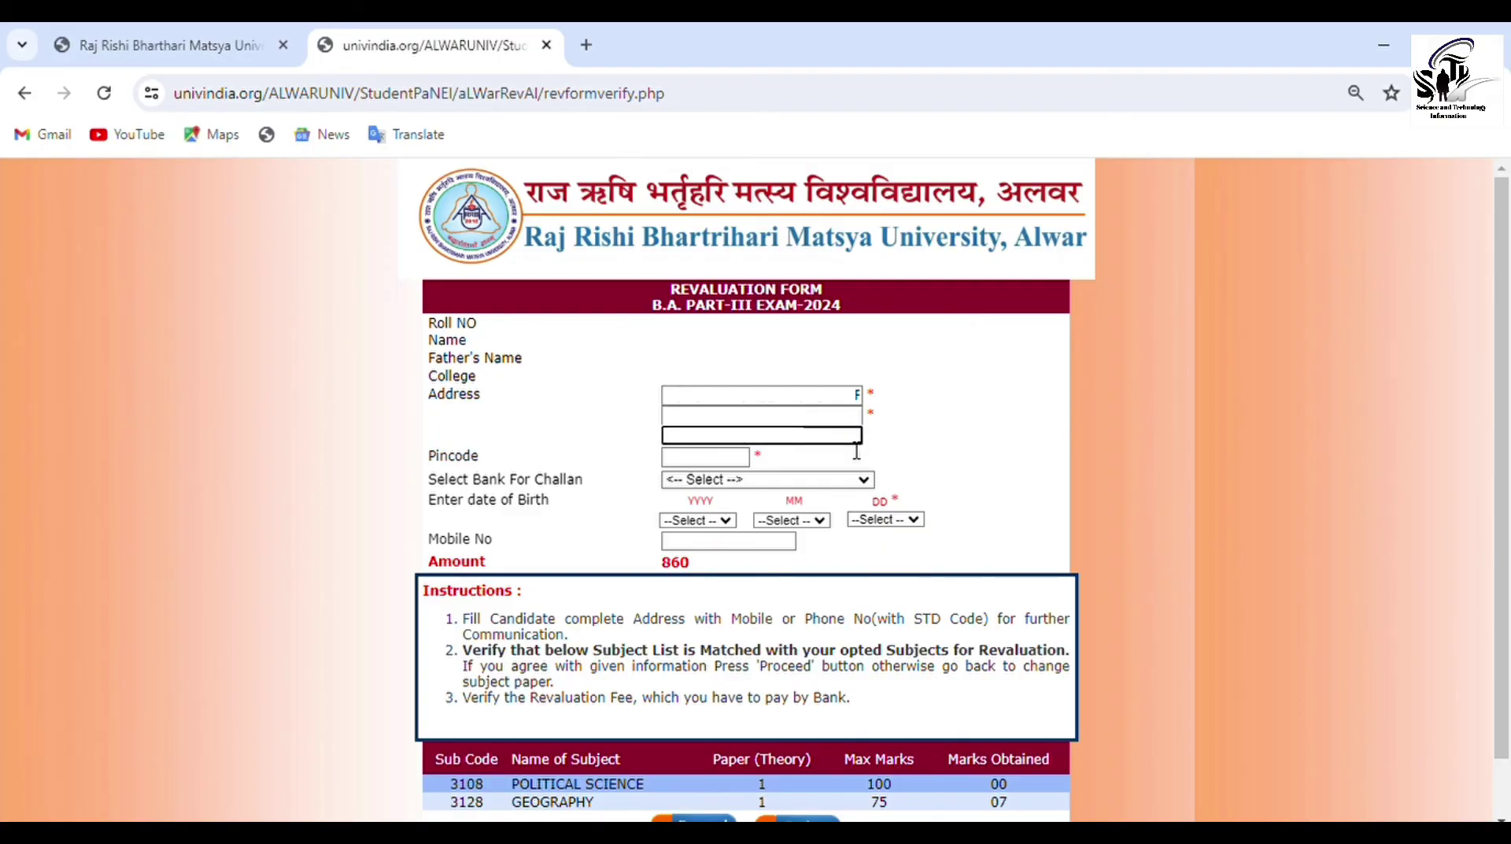
click(750, 464)
text(3)
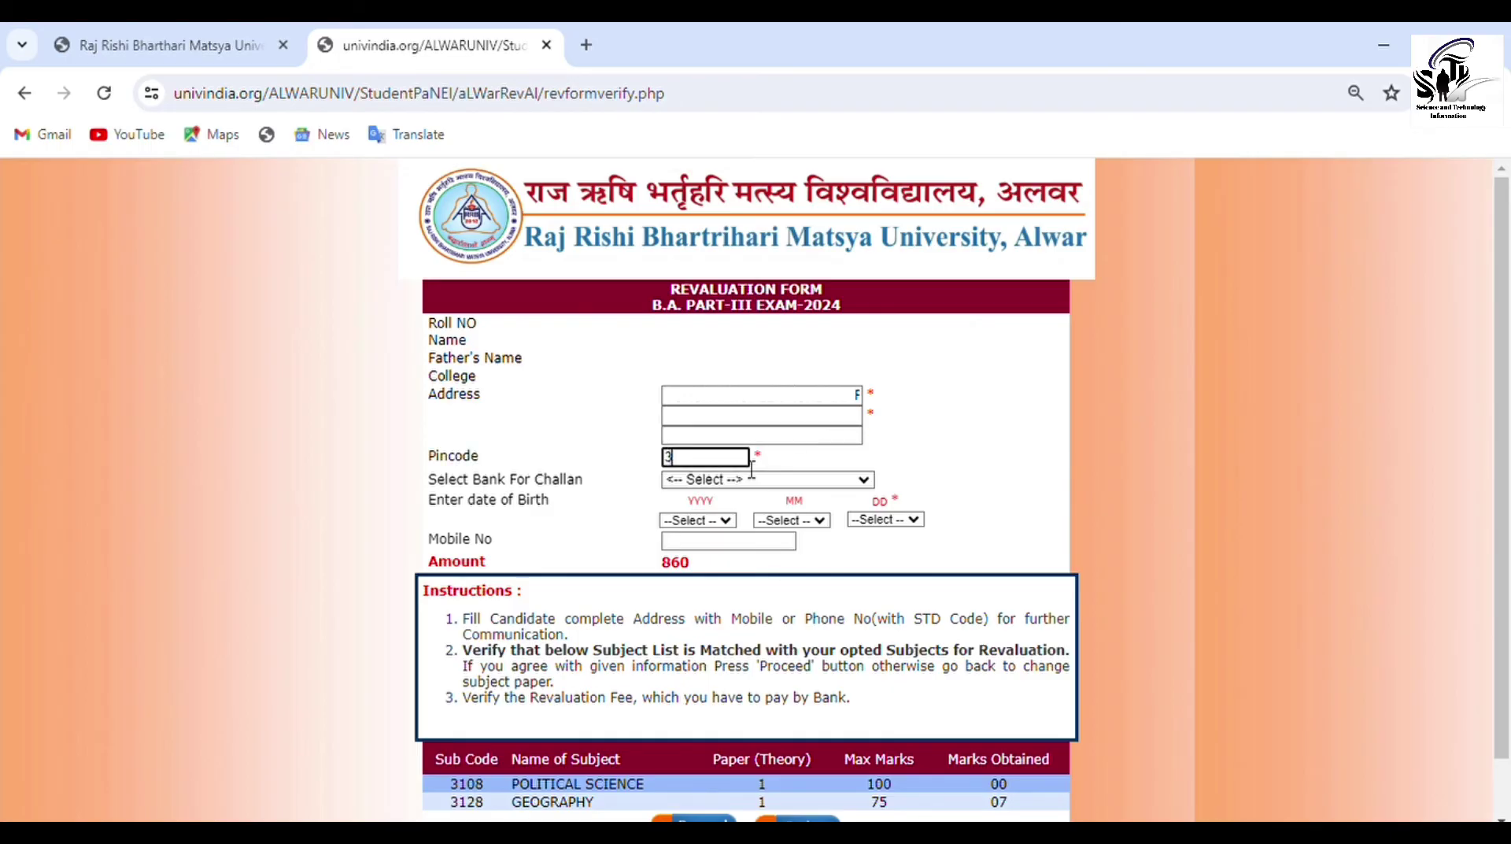
text(0)
click(870, 479)
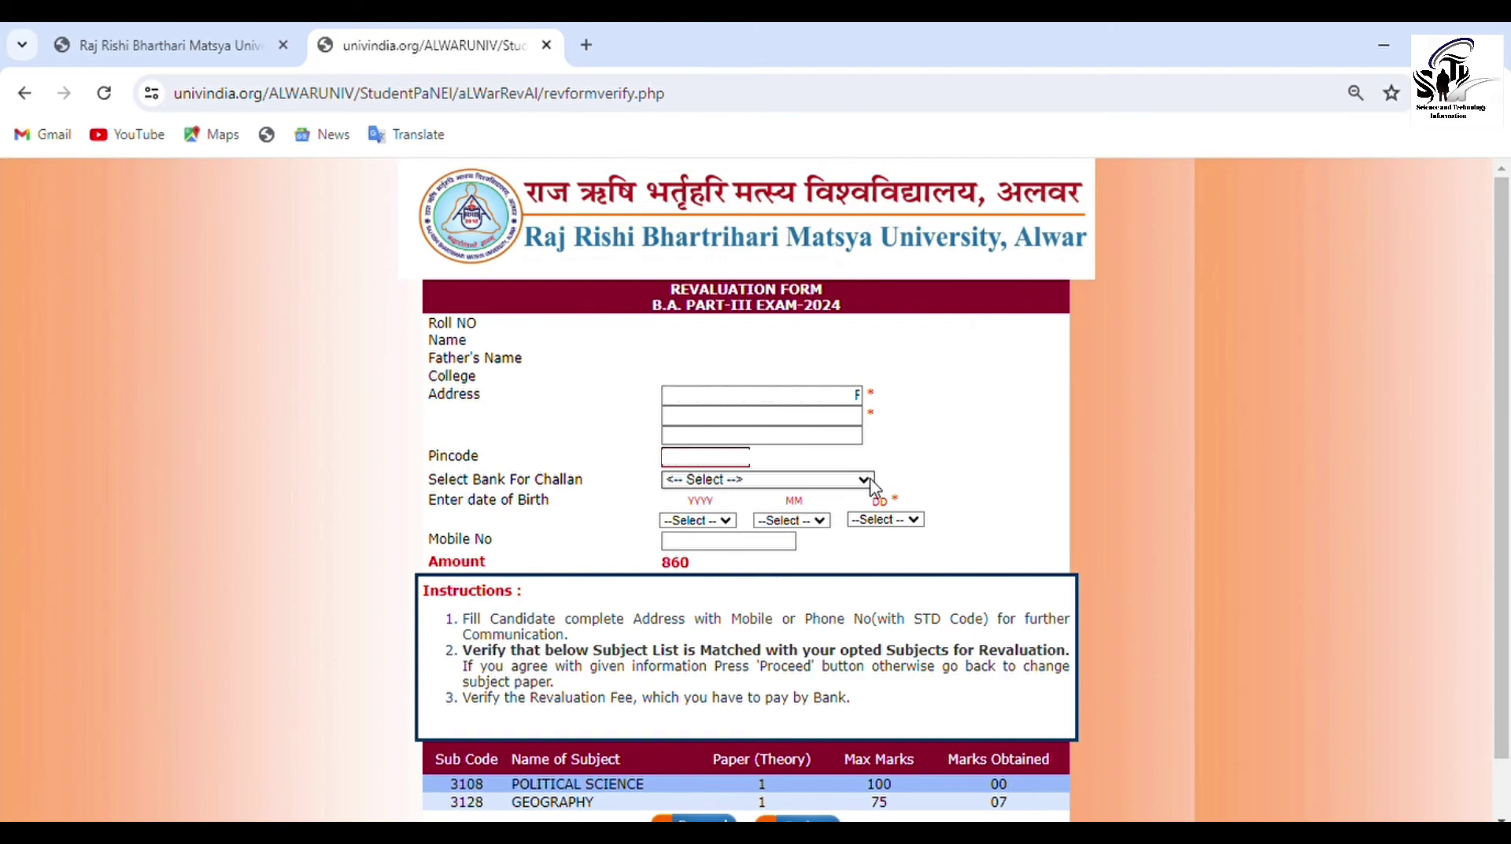
click(866, 518)
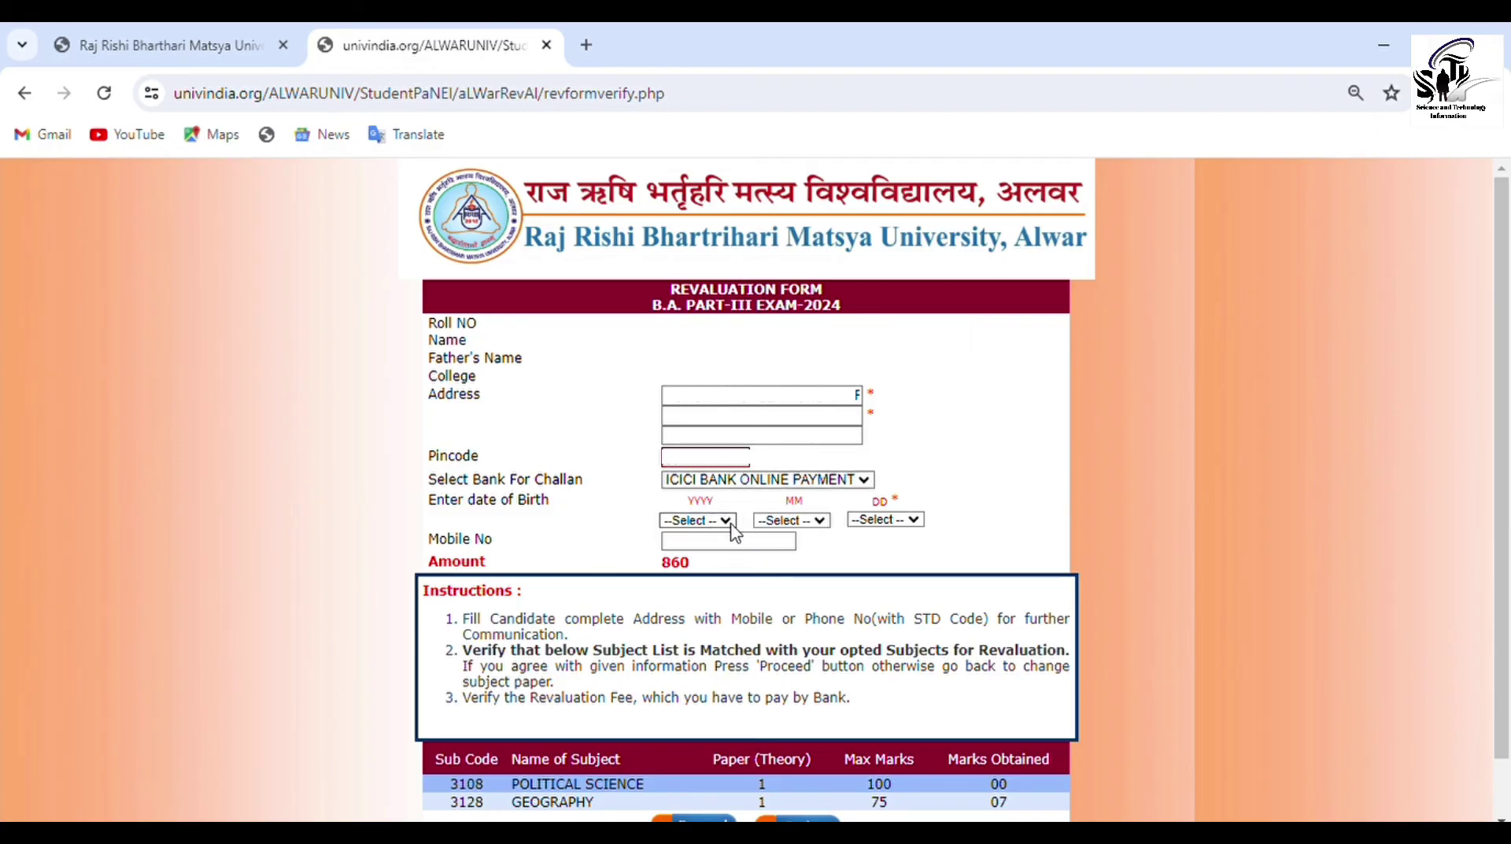
key(Down)
key(Down)
key(Down)
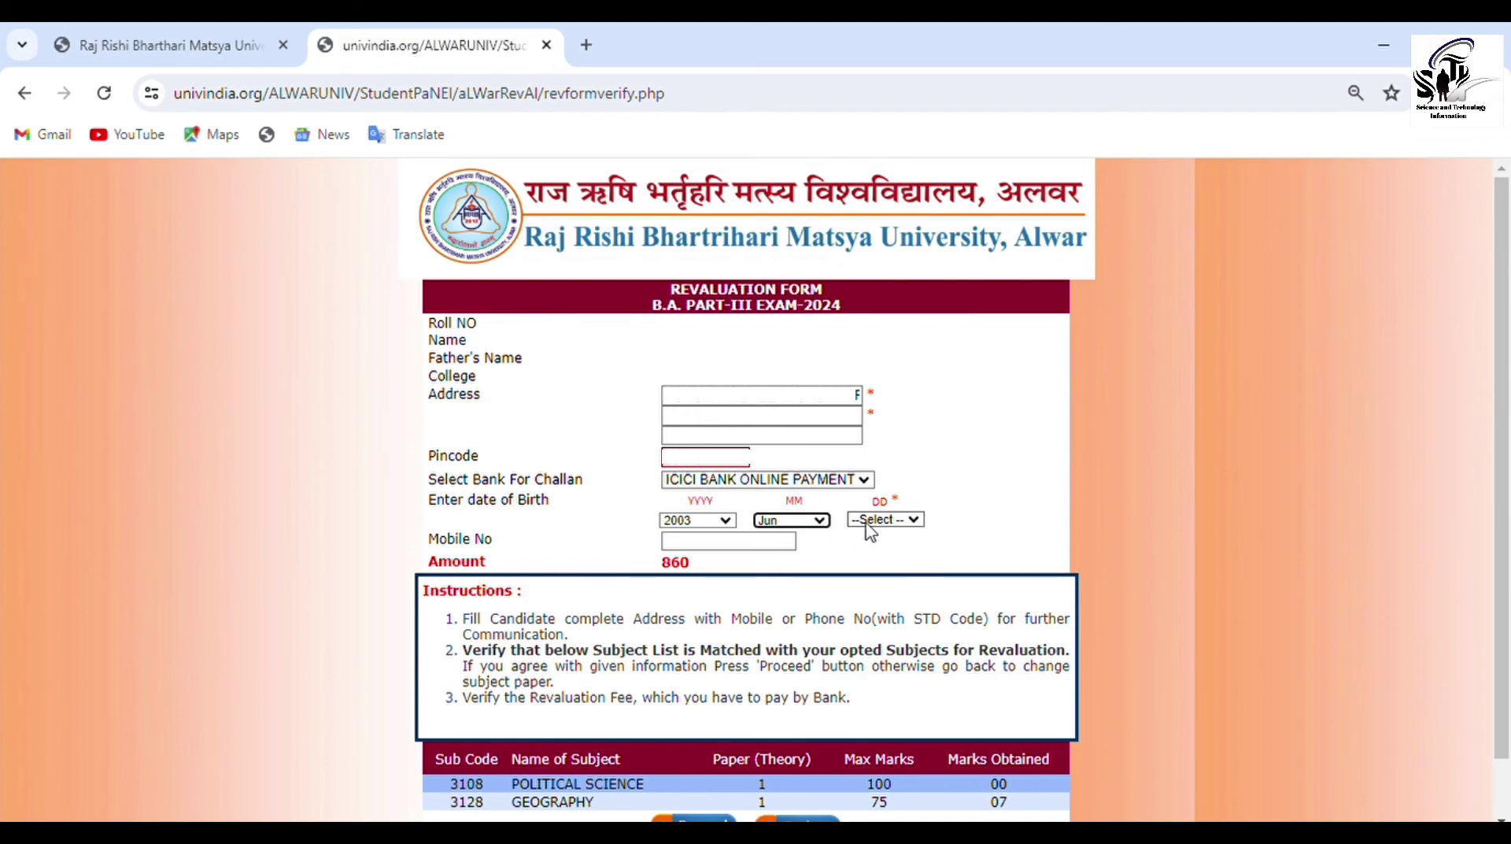
click(921, 518)
key(Down)
key(Return)
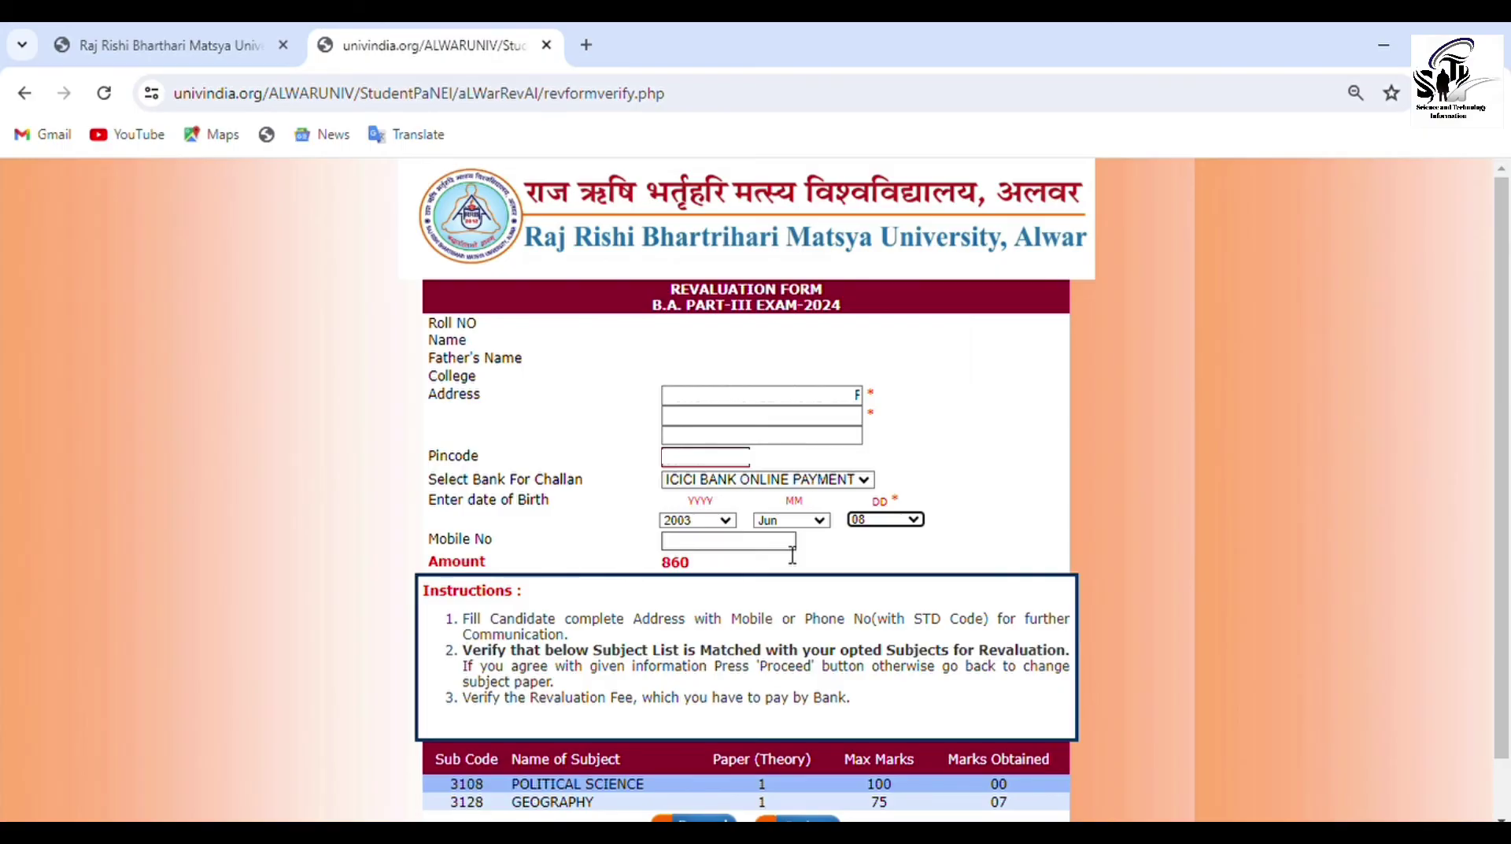
click(793, 549)
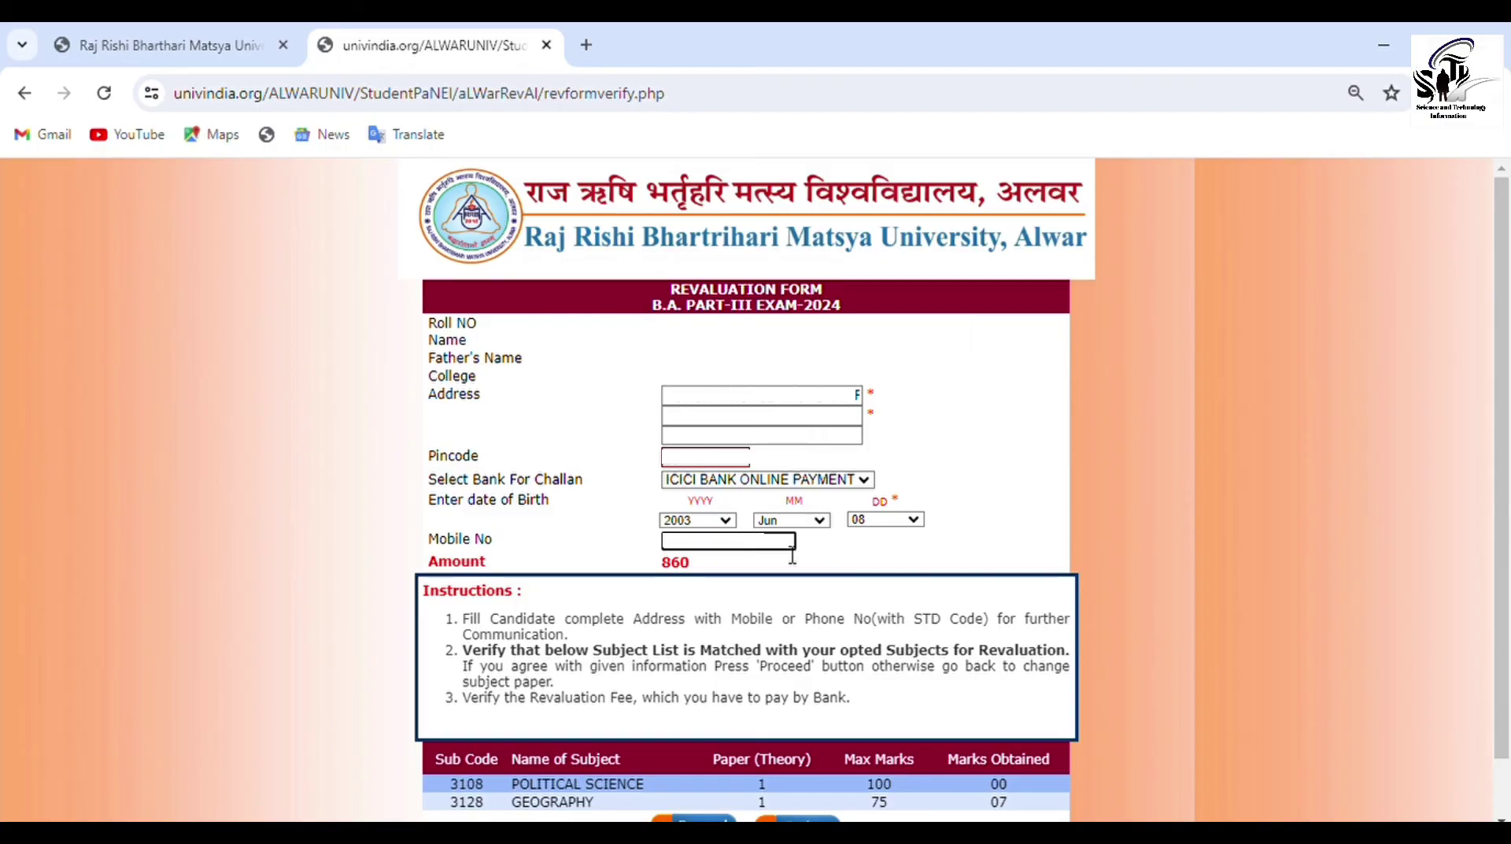
scroll(932, 557, down, 1)
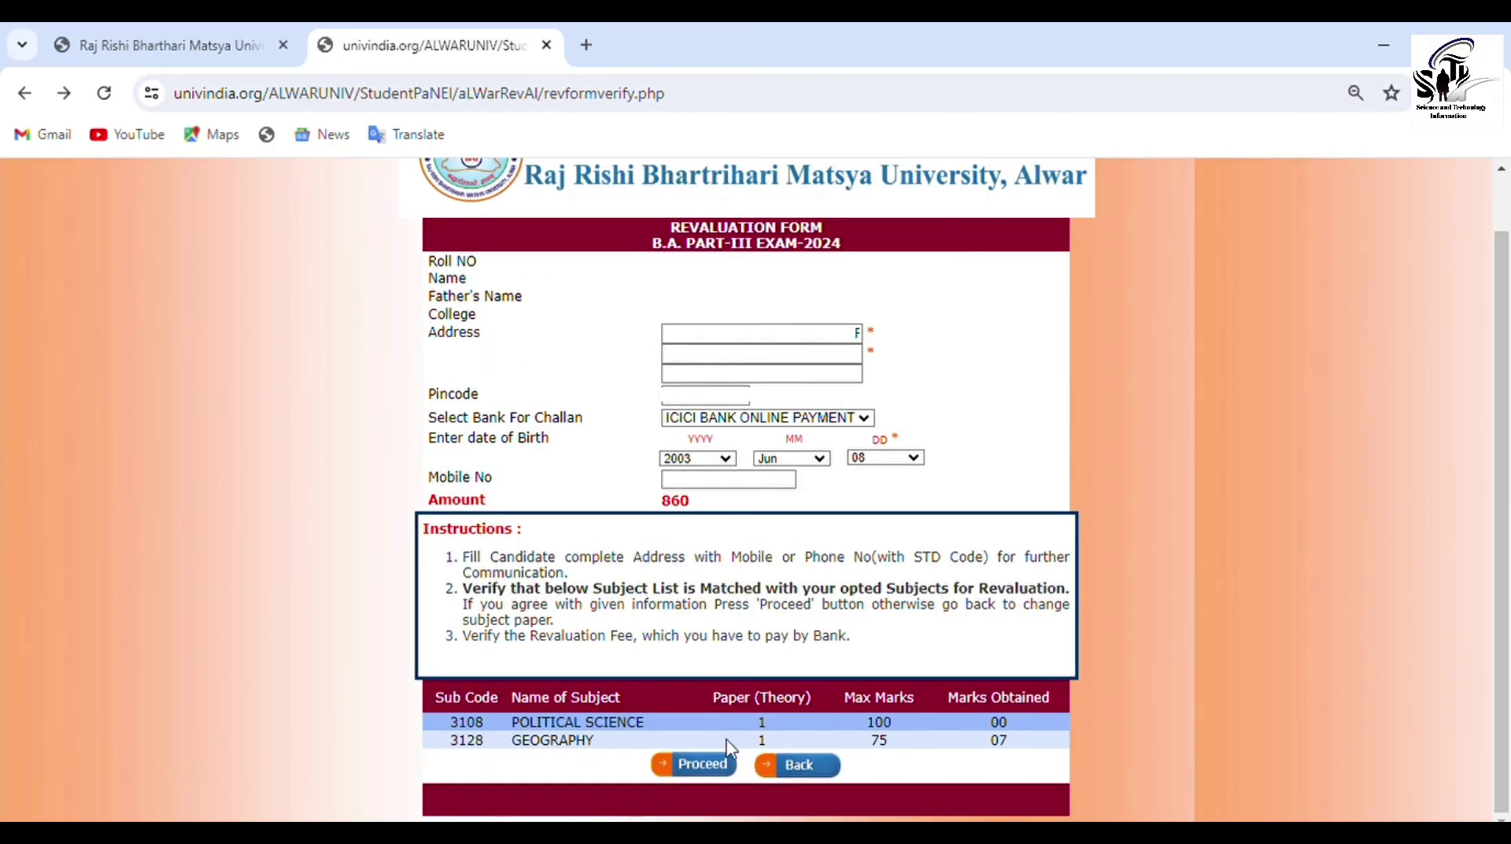
Submit the revaluation form and pay the Rs. 870.00 fee through Other Bank on ICICI EazyPay
click(703, 764)
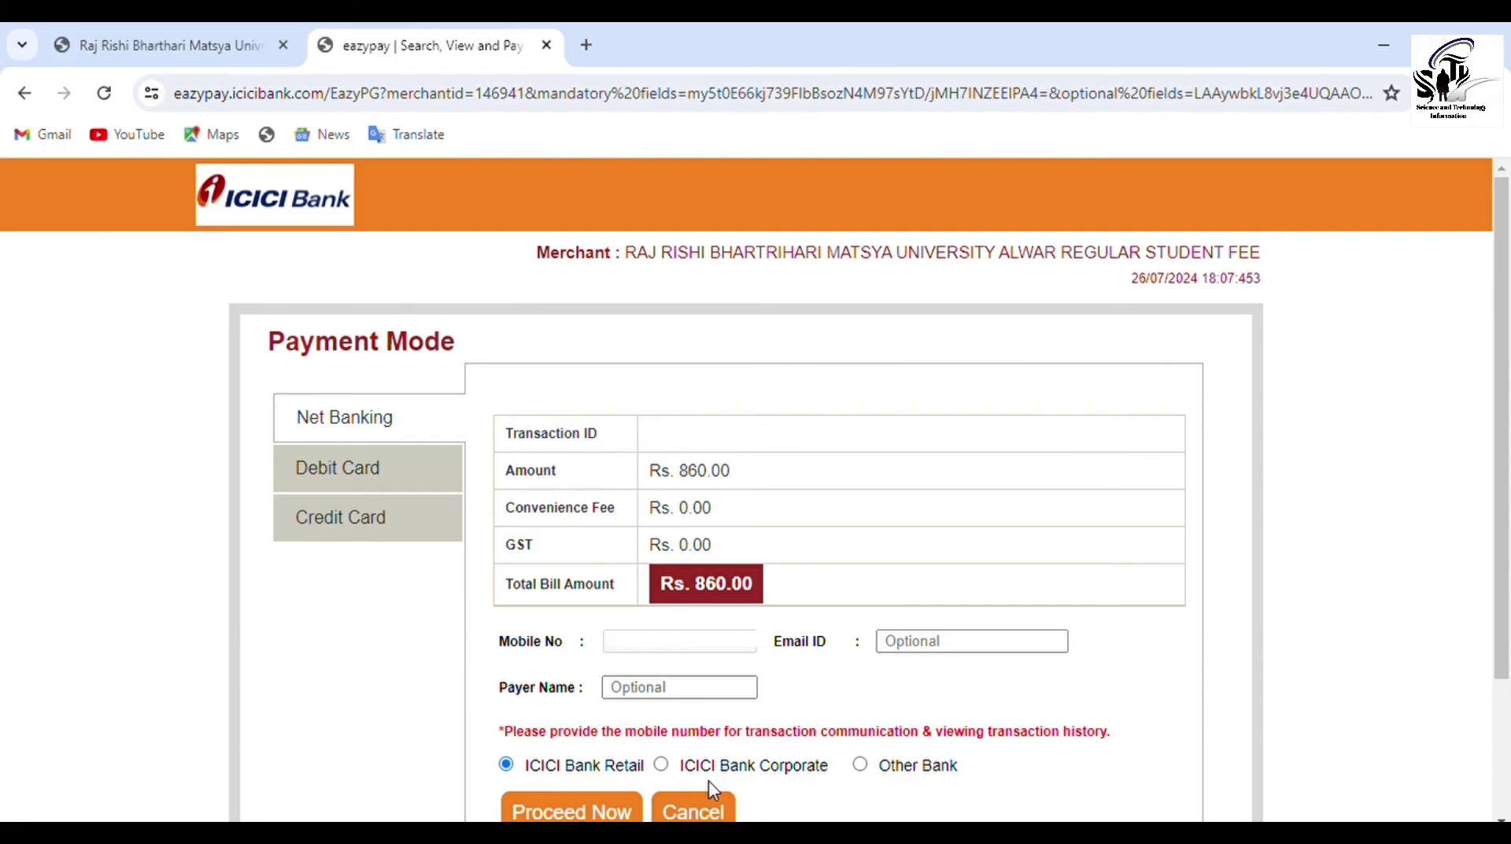
click(862, 764)
scroll(869, 775, down, 1)
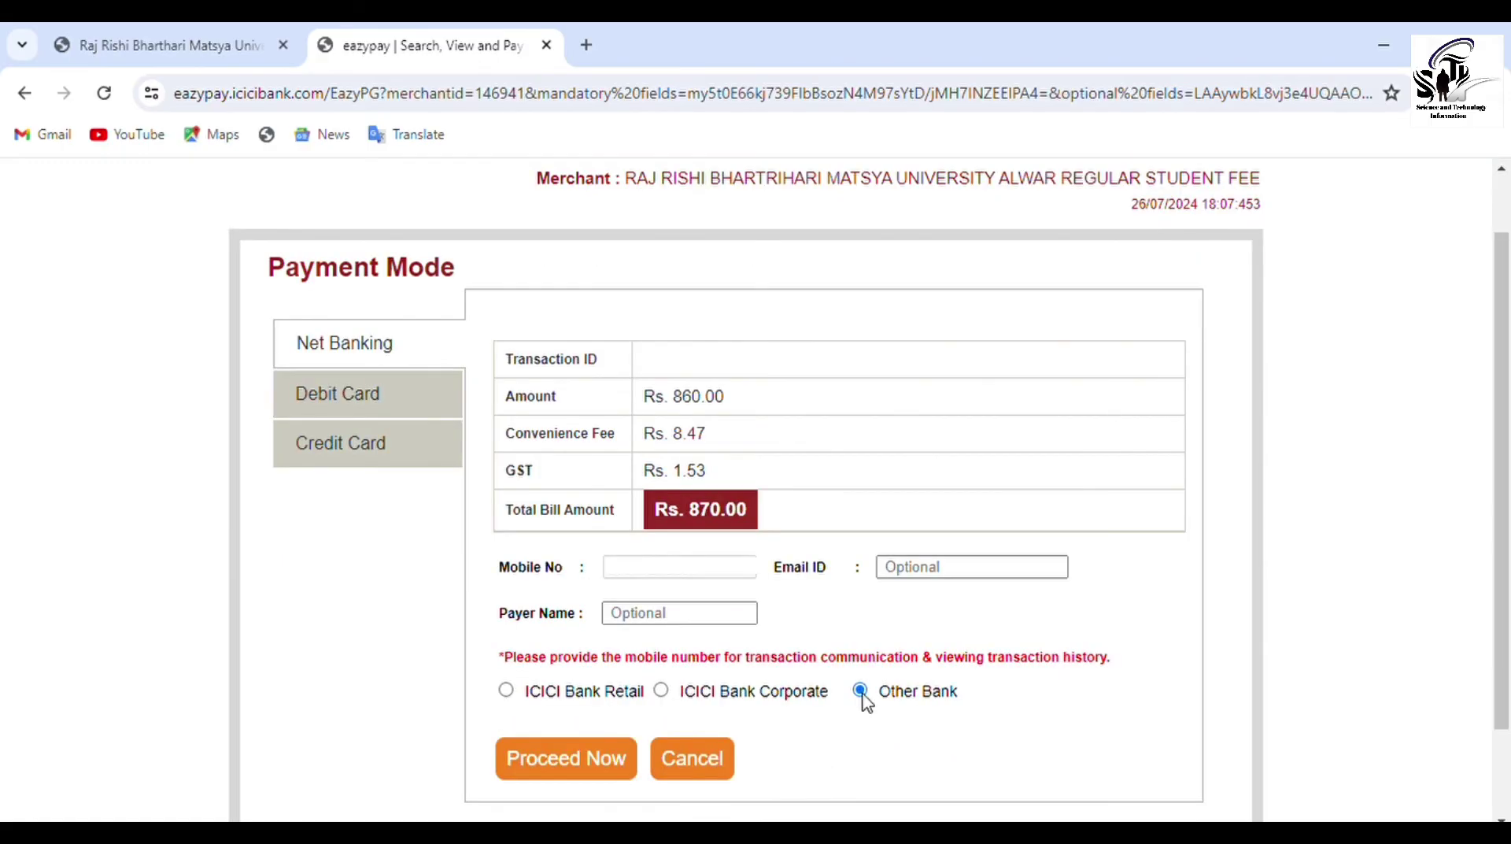
click(618, 762)
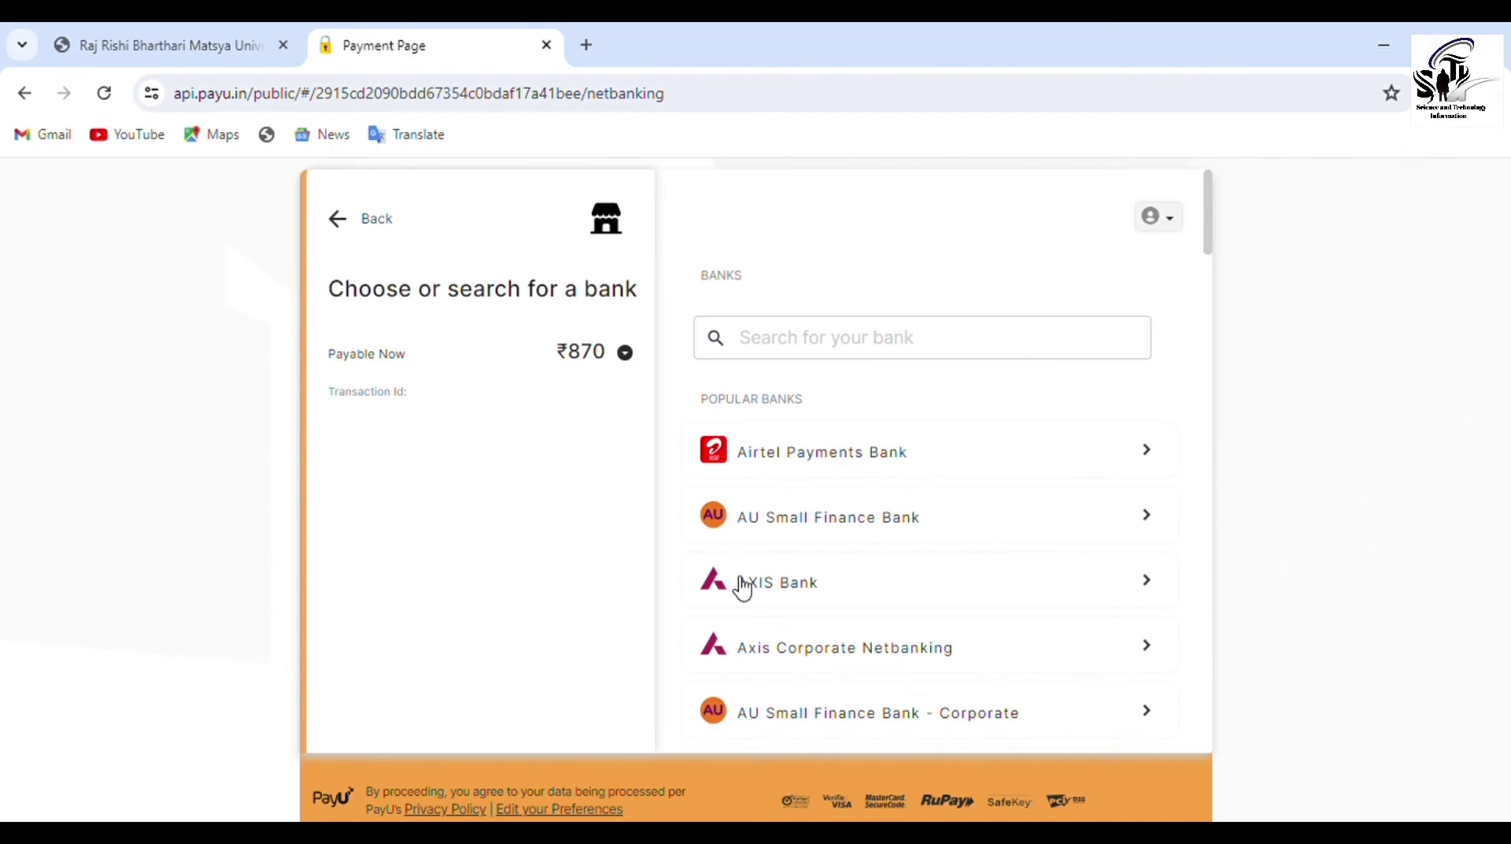
Search 'STA' and choose State Bank of India for net banking on PayU
click(794, 347)
text(S)
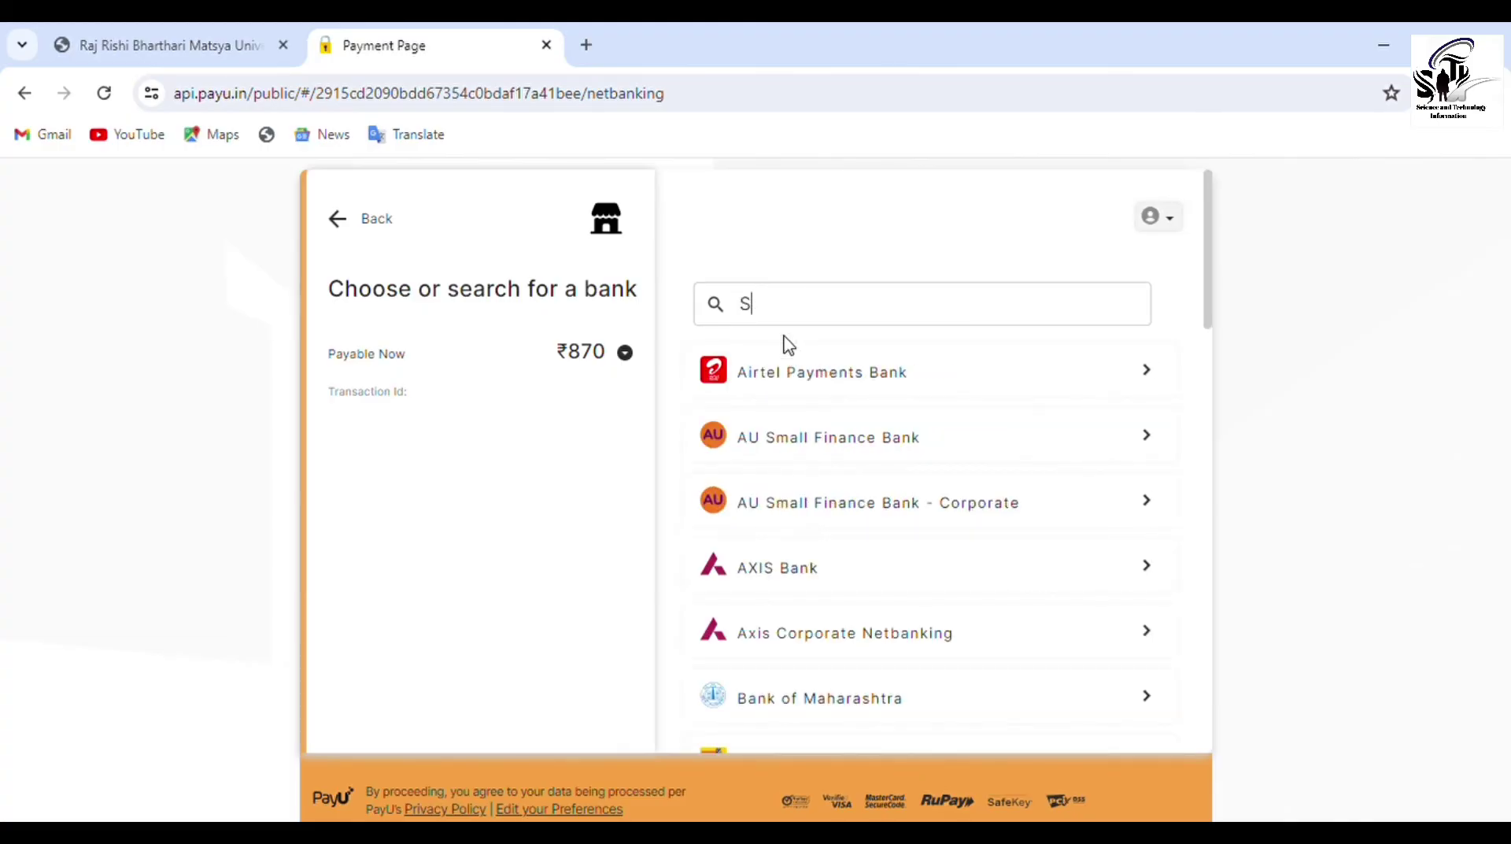
text(TA)
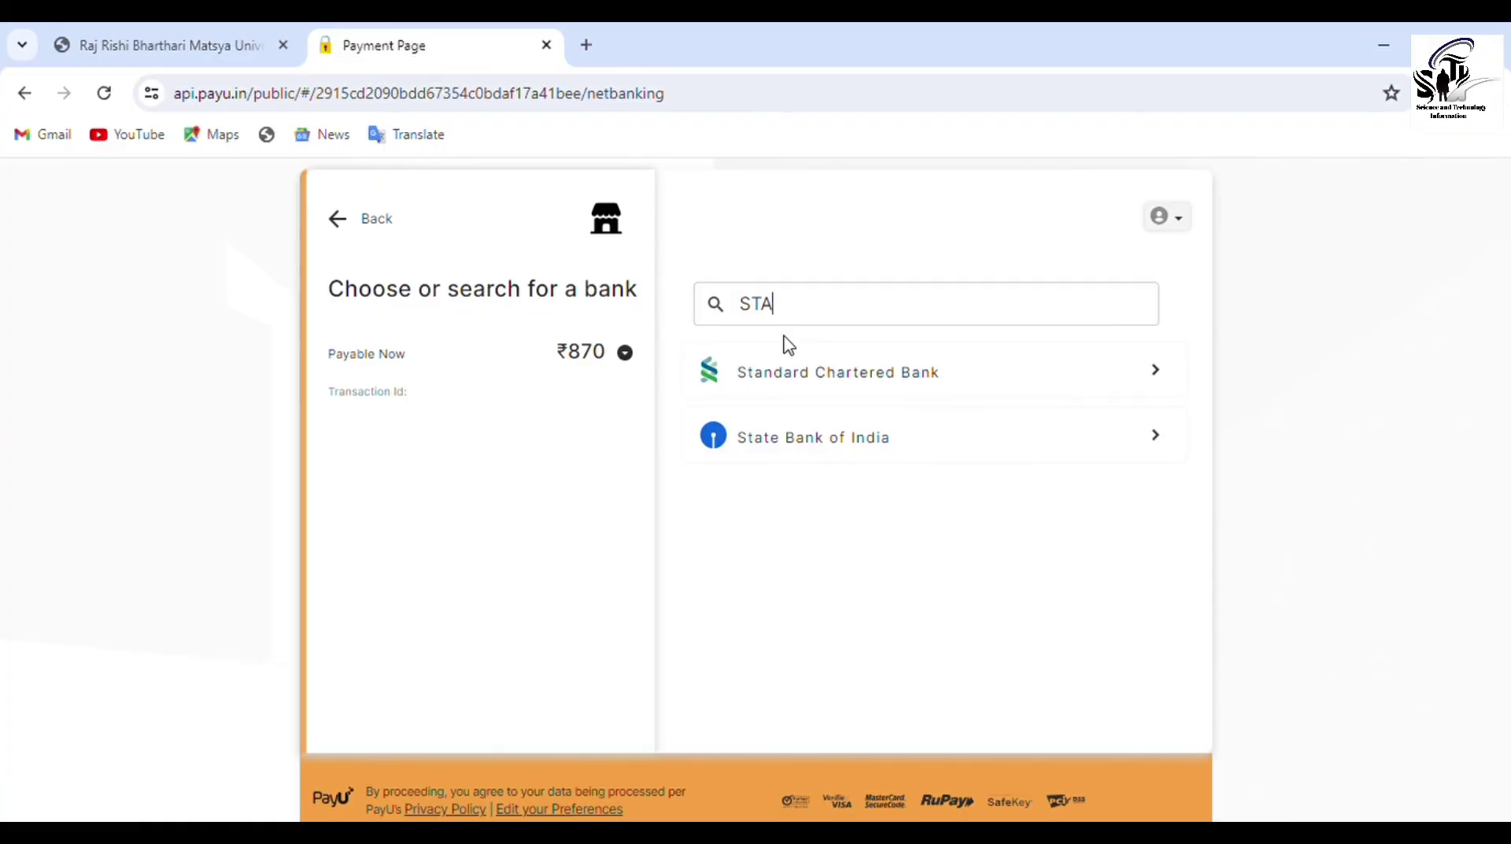
click(832, 453)
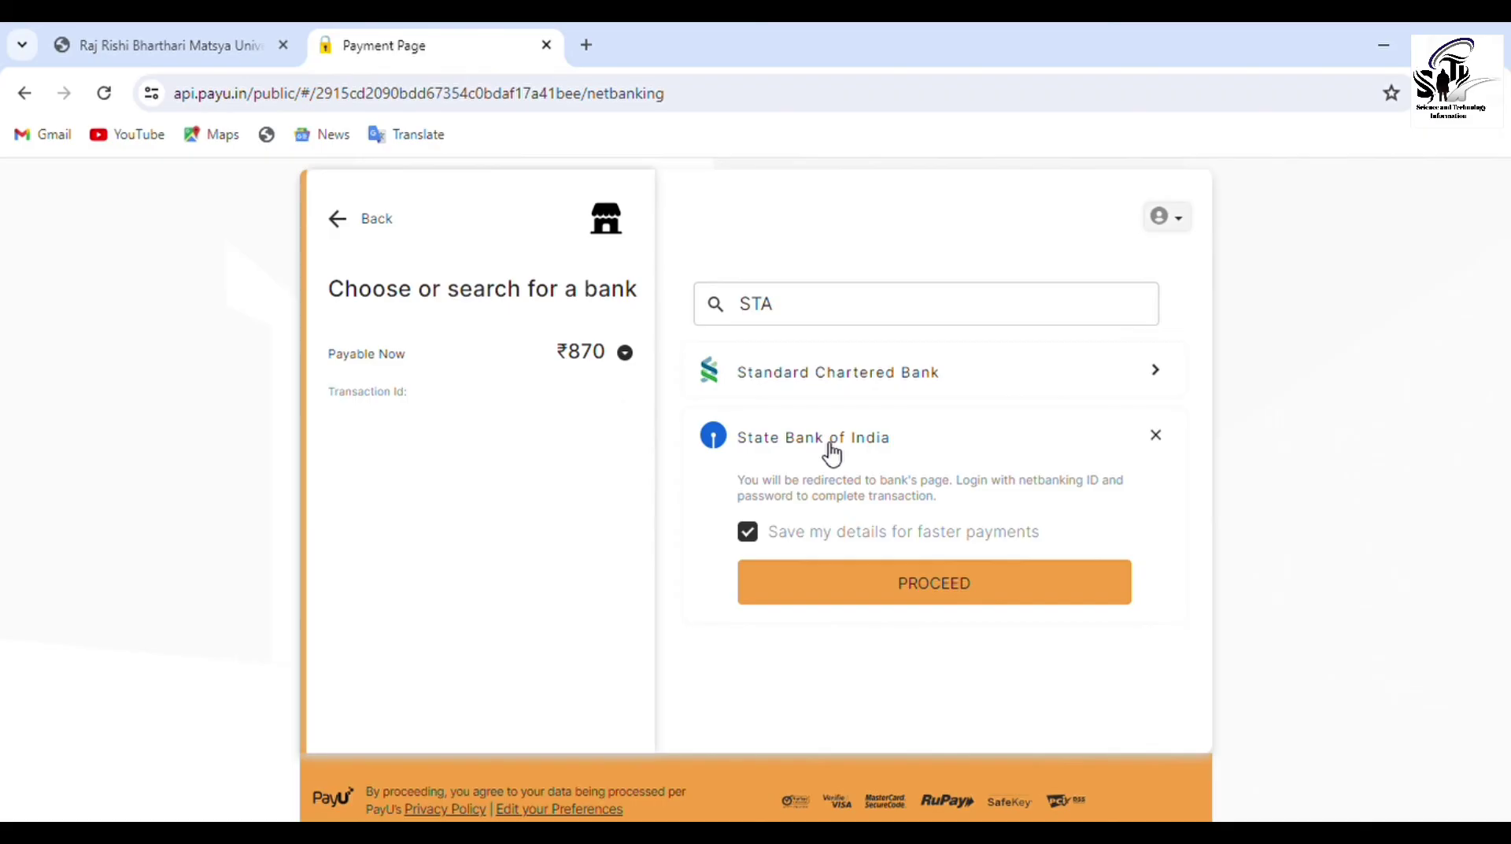
click(954, 596)
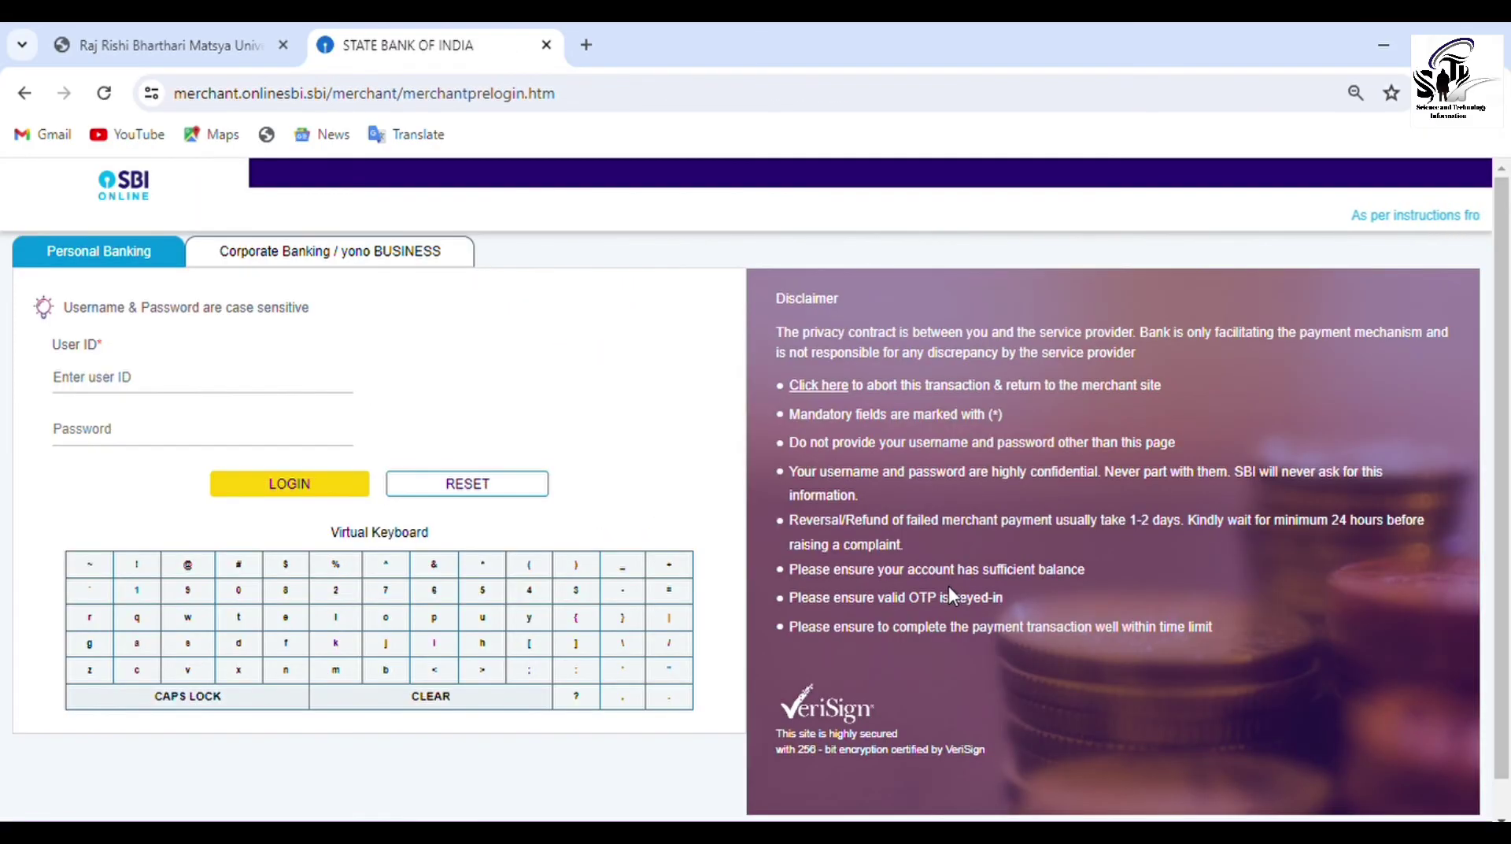
Log in to SBI Online with the saved user ID and approve the 870.00 savings-account debit
click(211, 388)
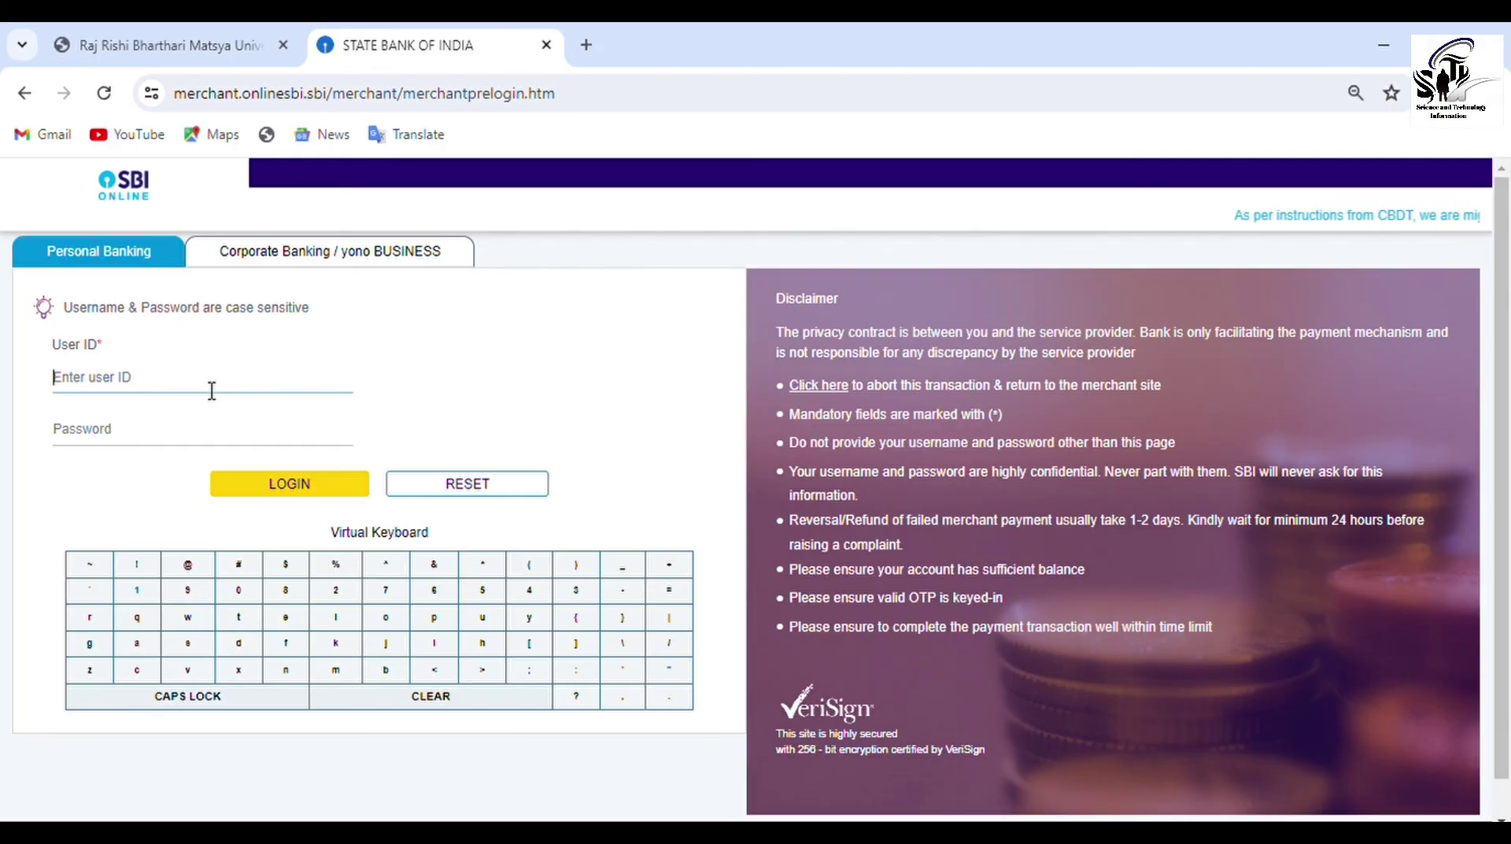
click(206, 394)
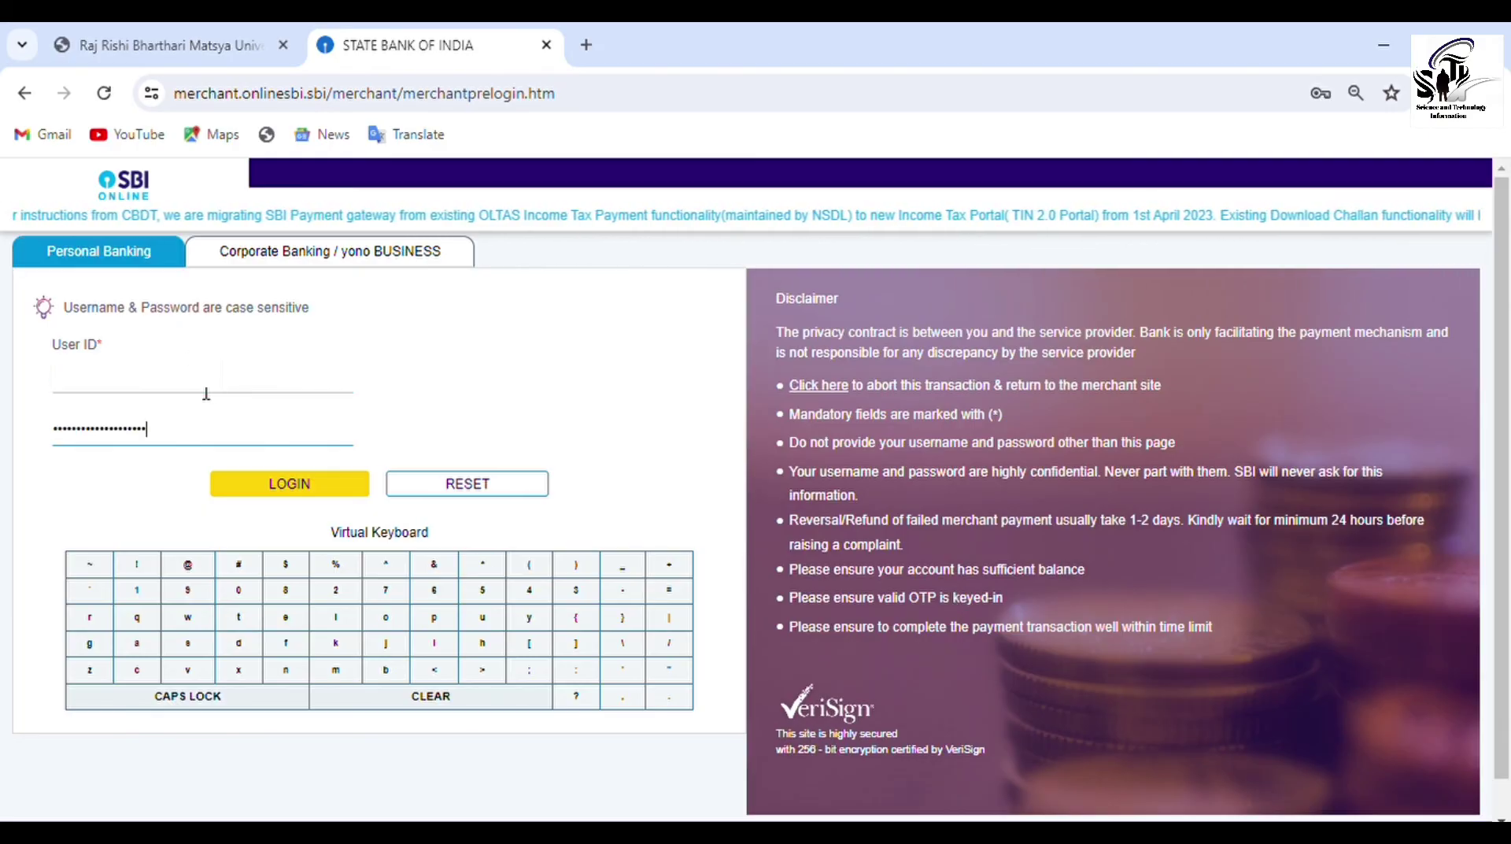
click(290, 489)
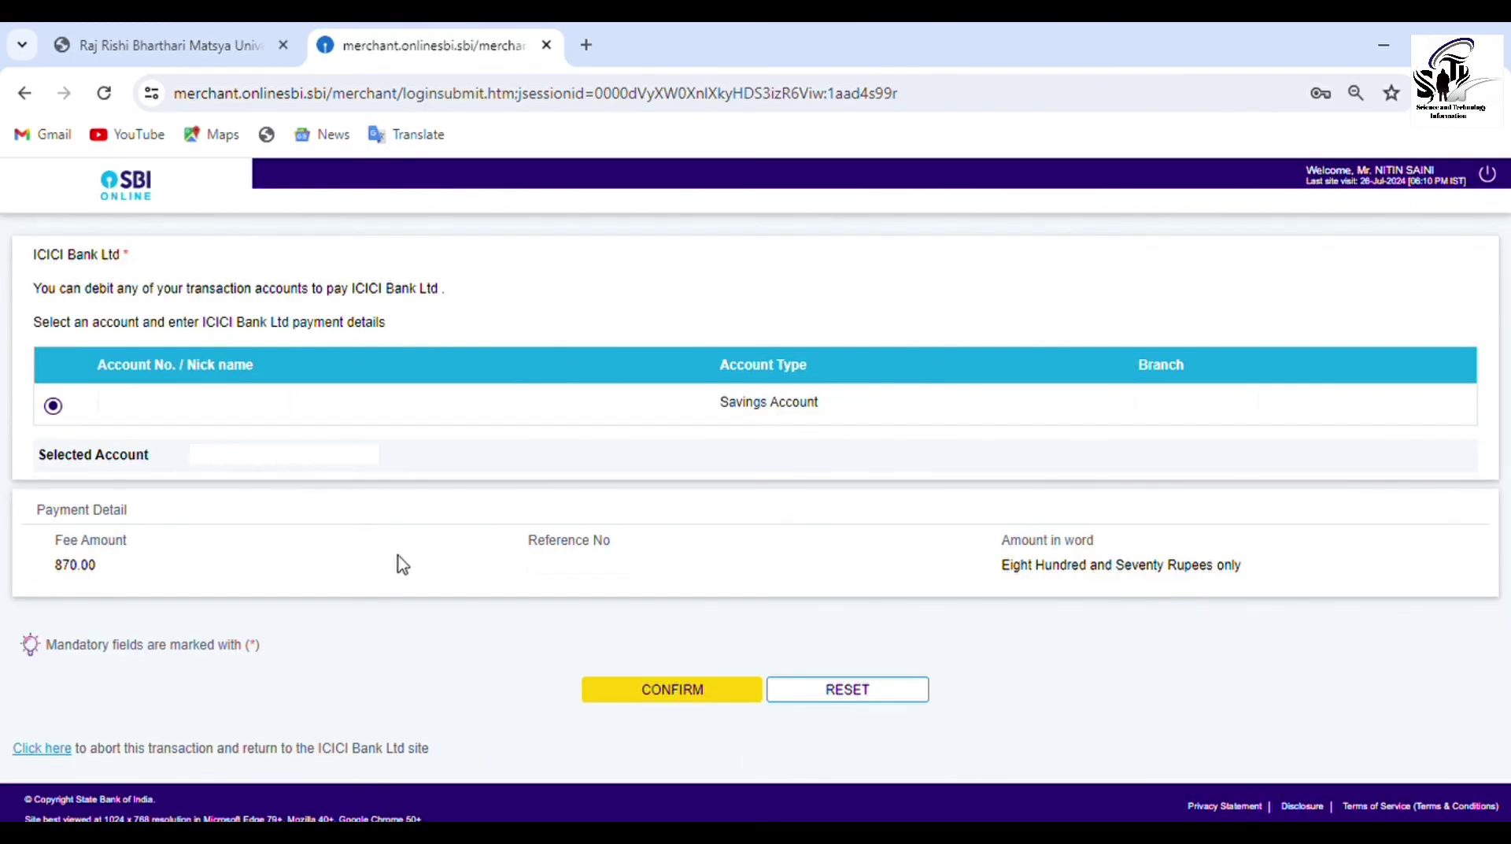
click(635, 693)
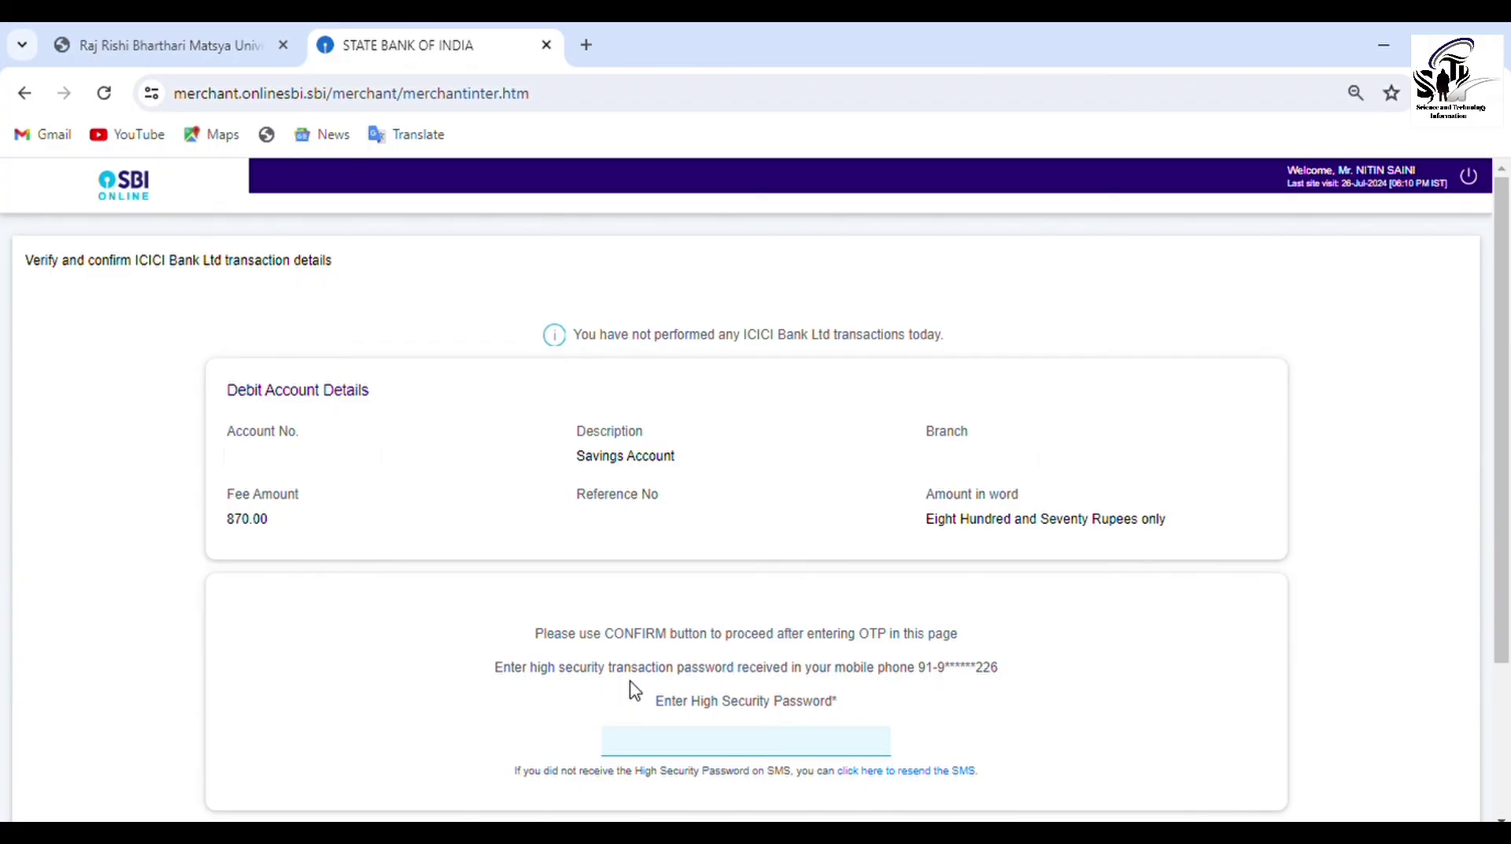
Enter the SMS high security password and authorise the INR 870.00 payment
click(659, 752)
text(******)
scroll(682, 656, down, 1)
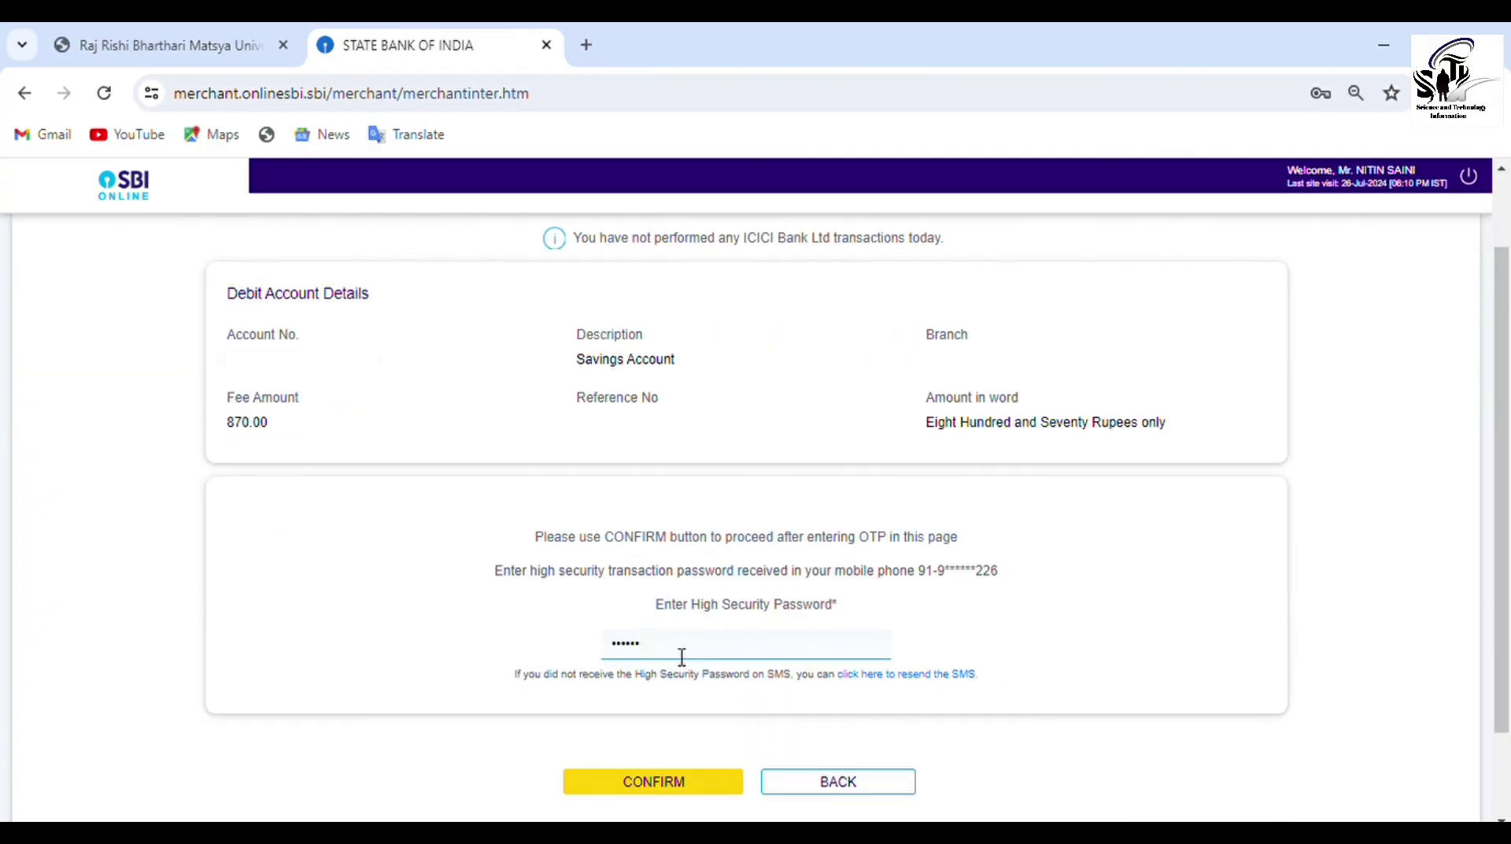
click(666, 784)
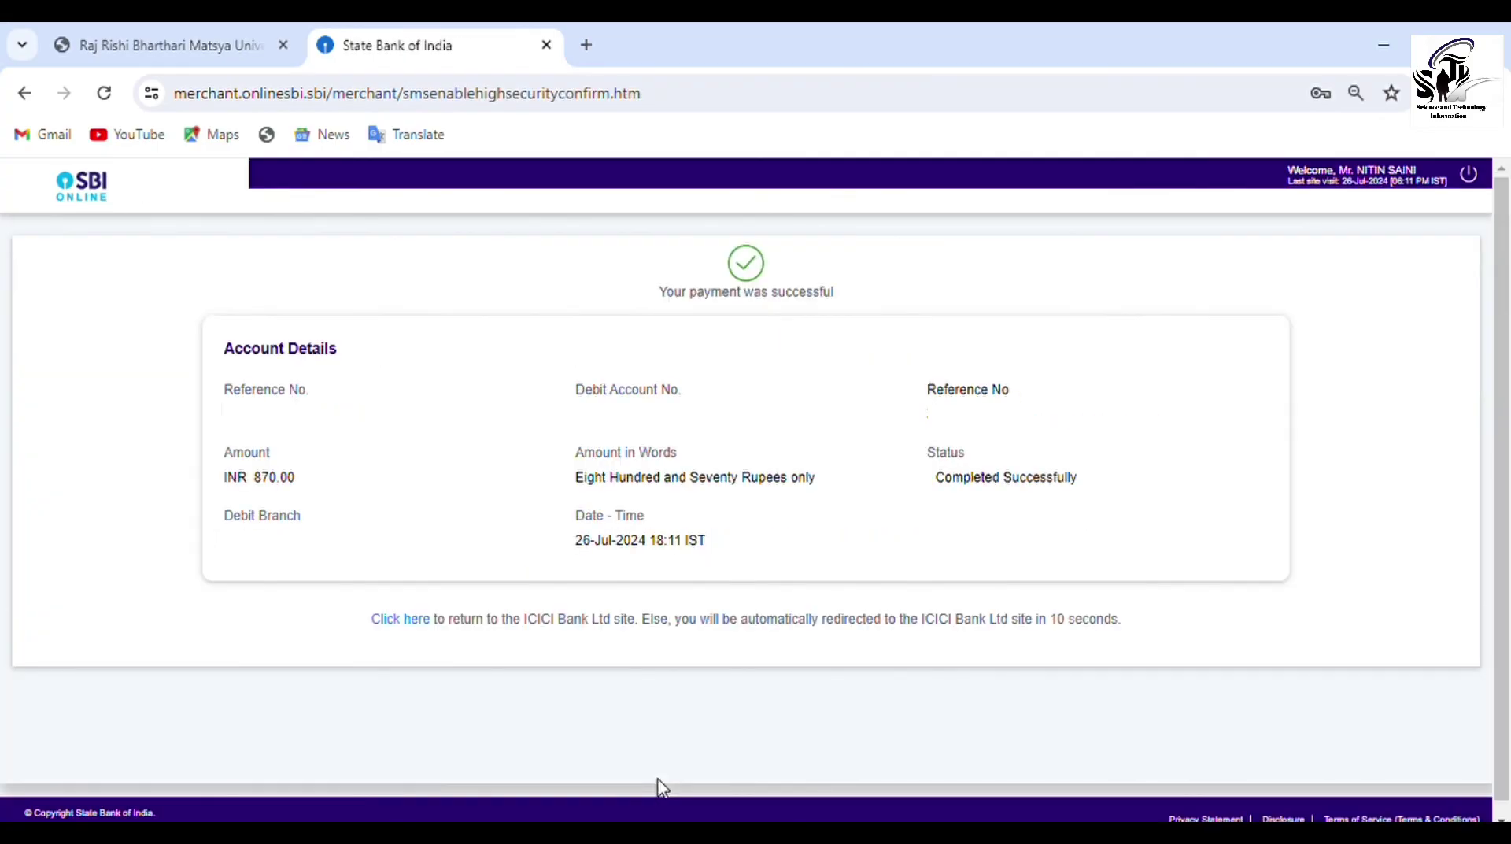